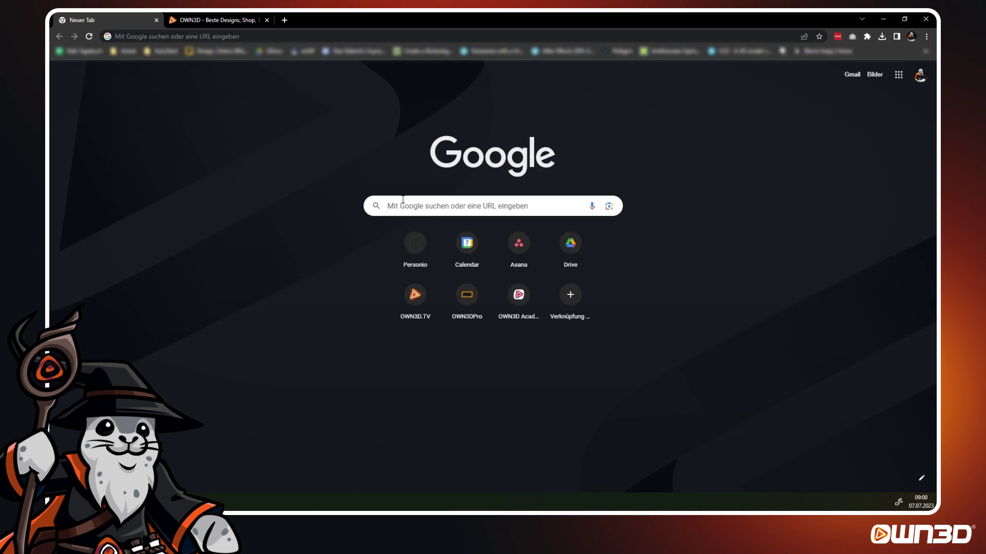
Search Google for "veadotube mini" and open its itch.io page.
left_click(403, 203)
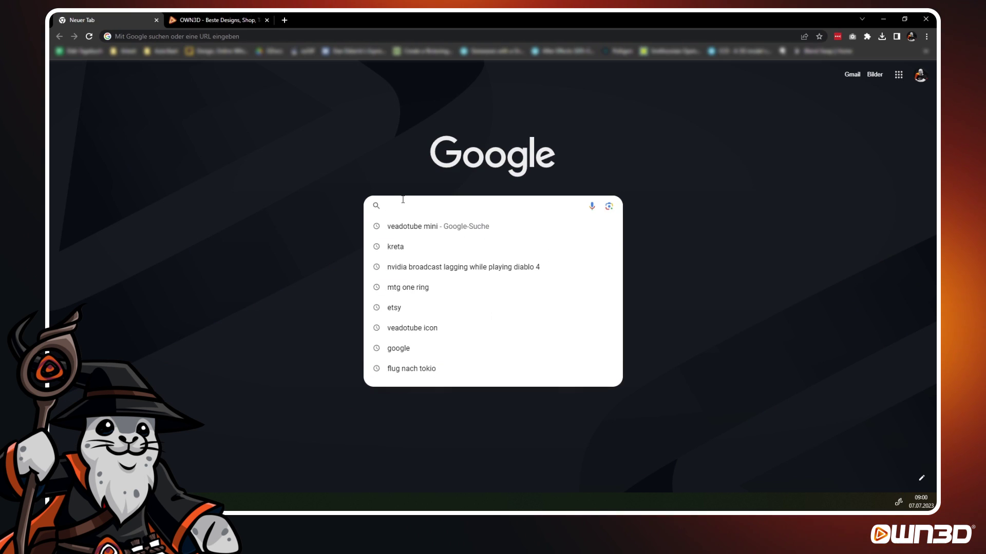
type("veadotube mini")
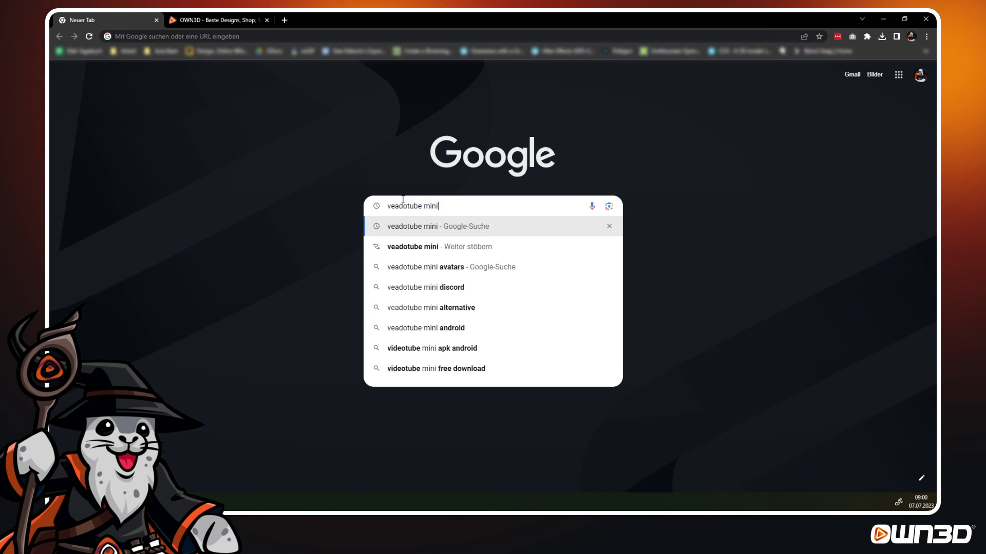
key("Return")
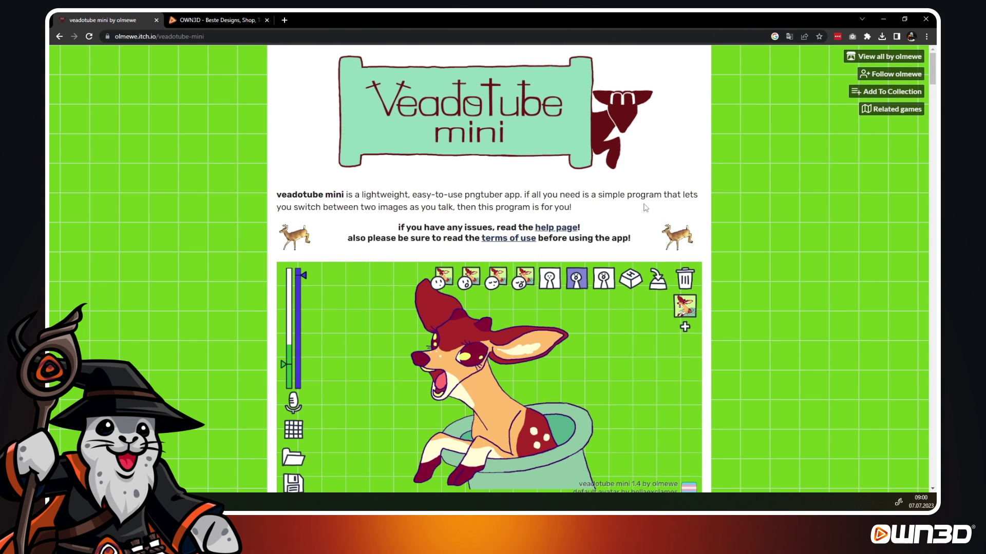
Start the veadotube mini download and skip the payment to go directly to its download files.
scroll(787, 193, "down", 5)
scroll(755, 193, "down", 6)
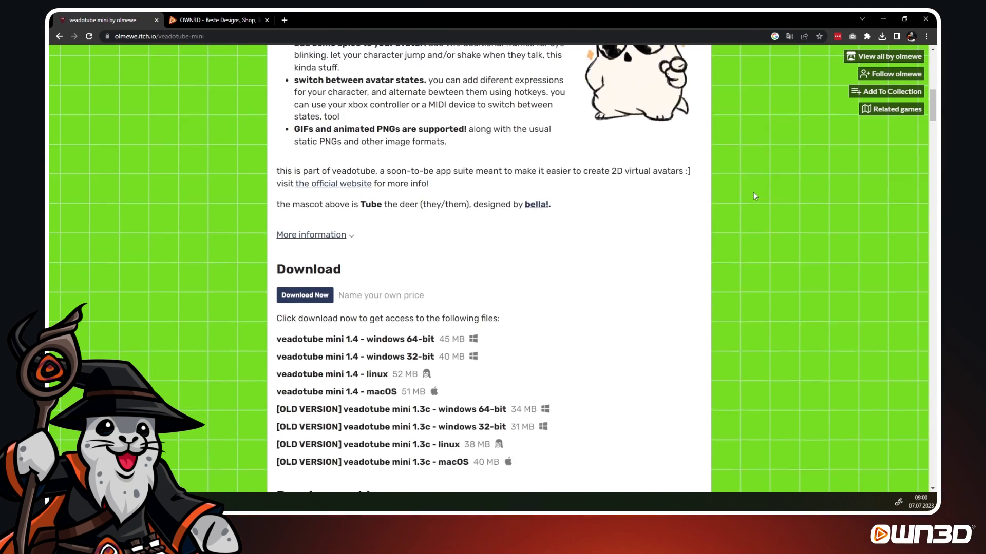
left_click(325, 263)
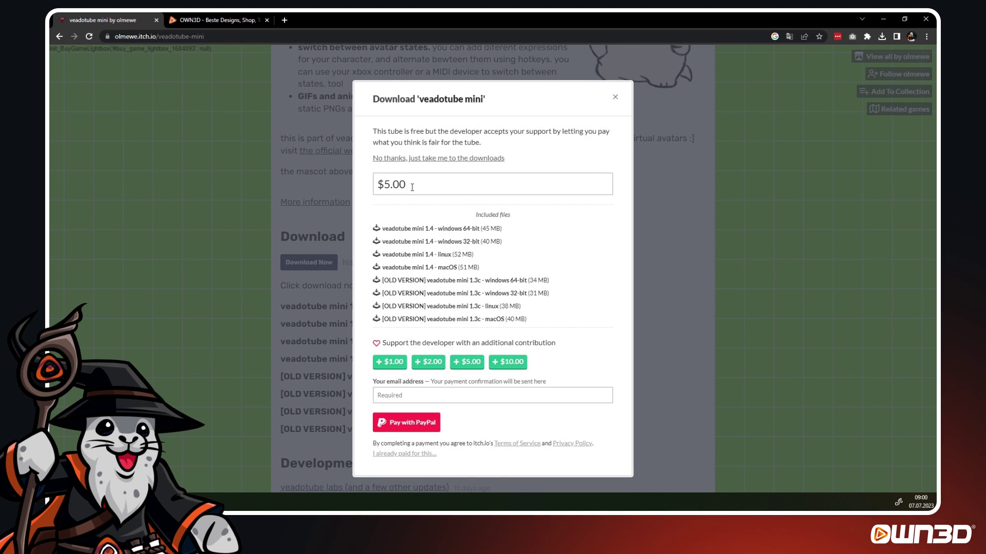
left_click(485, 159)
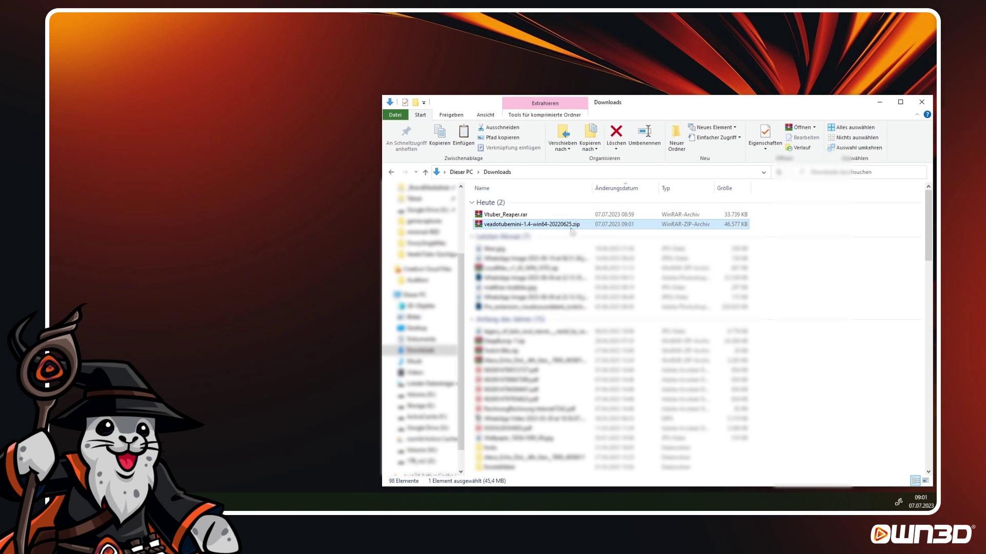
Extract the veadotube mini folder from veadotubemini-1.4-win64-20220625.zip to the desktop and close the archive.
double_click(573, 225)
left_click_drag(352, 173, 268, 208)
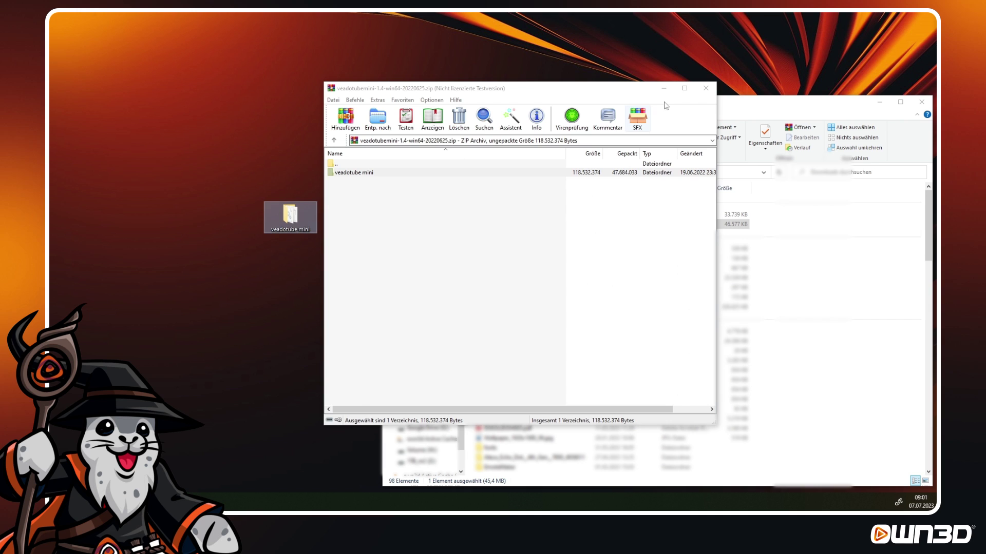
left_click(706, 89)
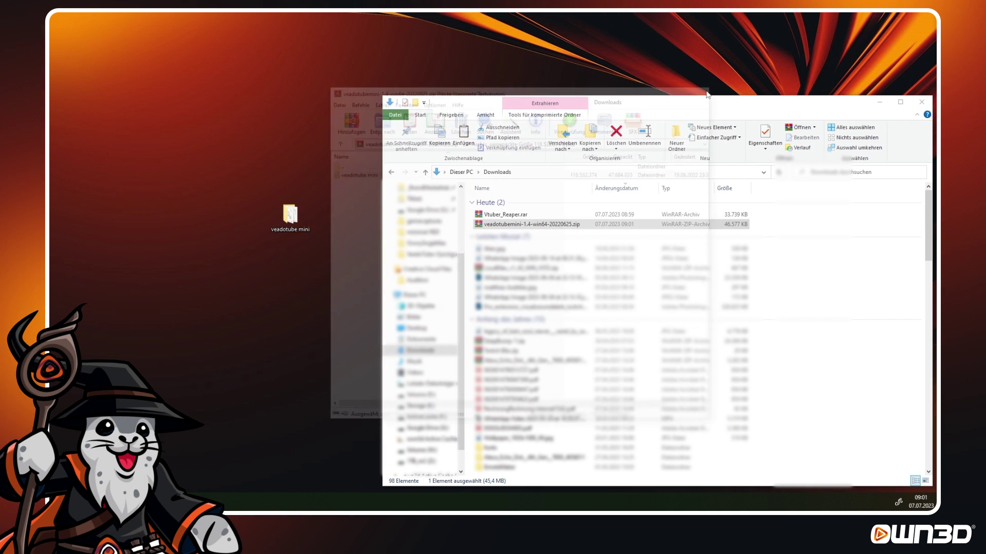
Open the extracted veadotube mini folder on the desktop and select veadotube mini.exe.
left_click(291, 216)
double_click(290, 215)
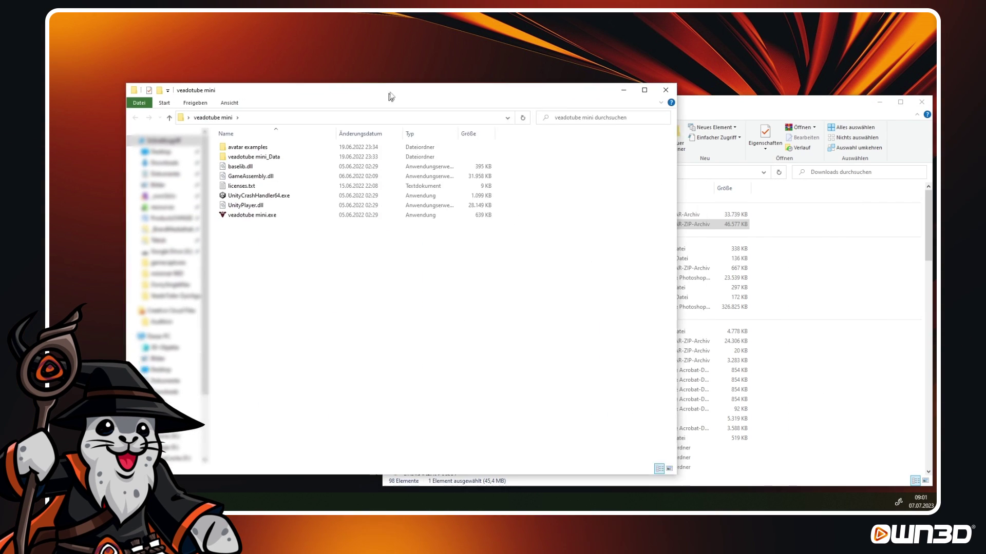
left_click(289, 205)
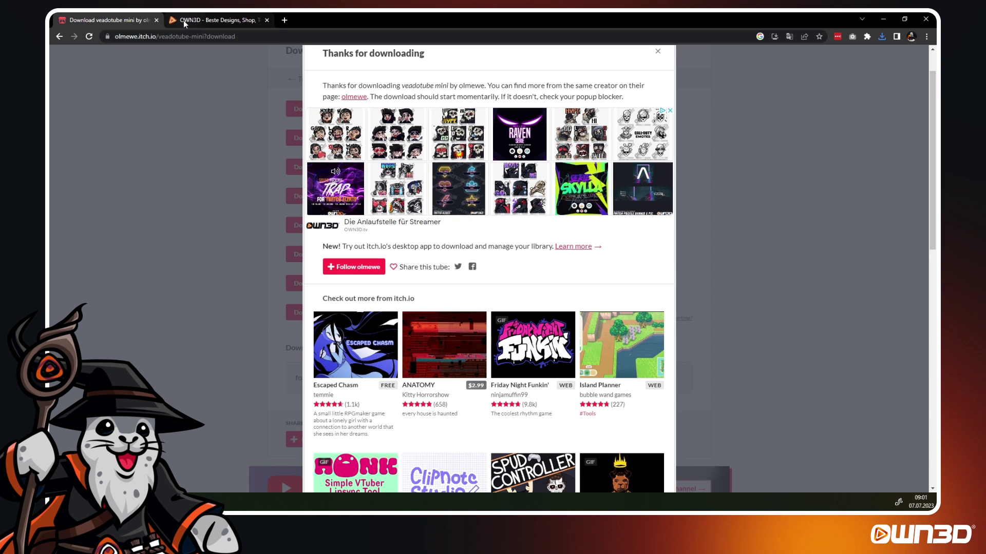
Switch to the OWN3D shop in the browser, open its PNGTube Avatars category and examine the Reaper and free avatars.
left_click(183, 20)
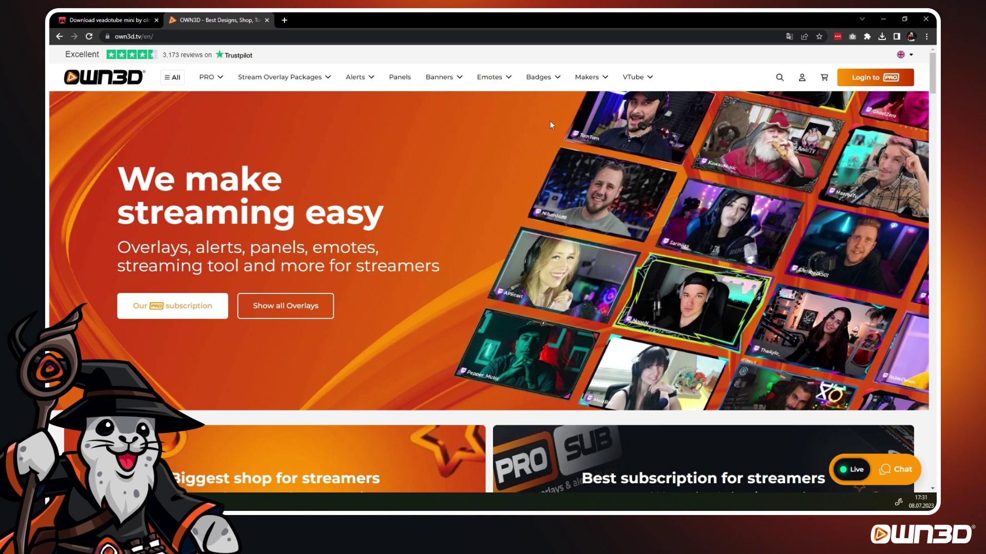
mouse_move(638, 83)
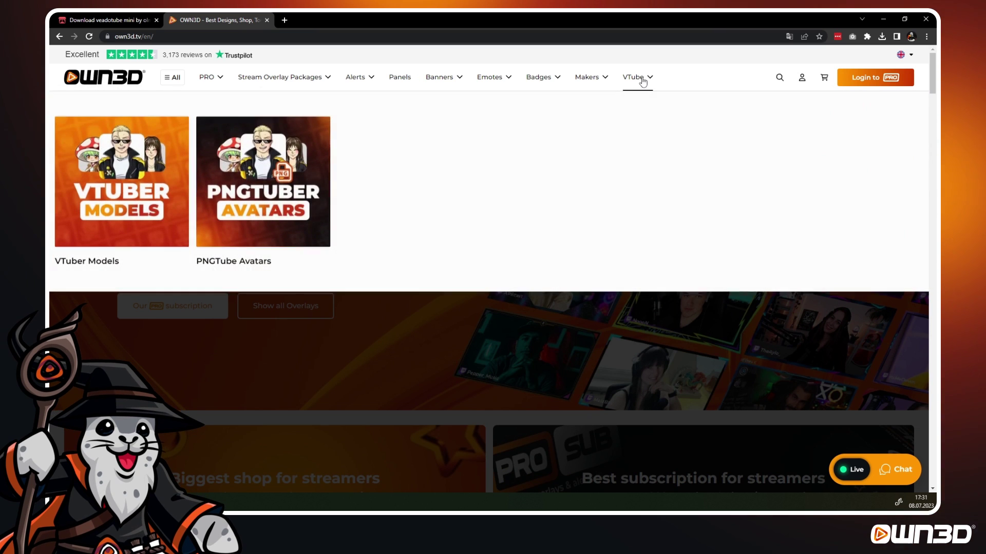
left_click(277, 173)
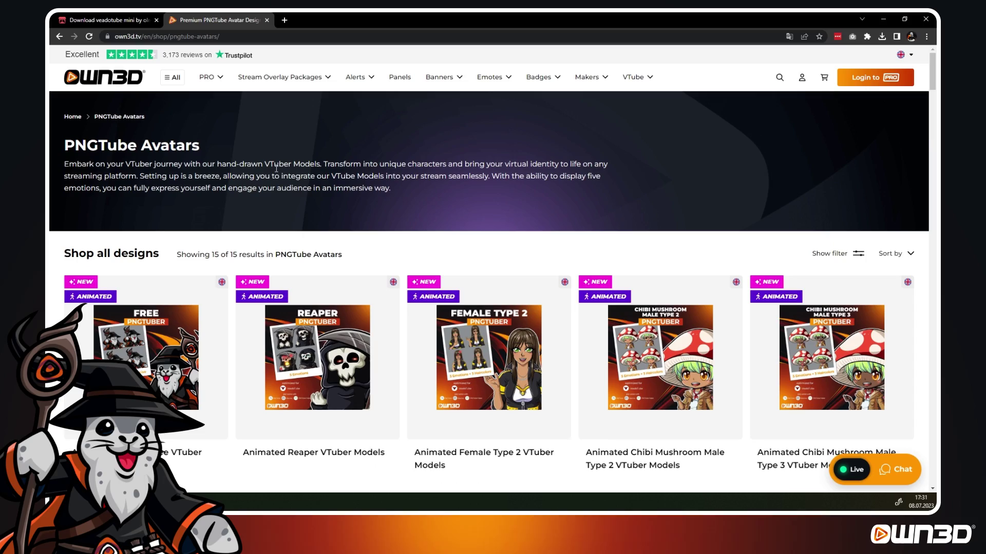
mouse_move(931, 58)
left_mouse_down()
mouse_move(929, 107)
mouse_move(930, 69)
left_mouse_up()
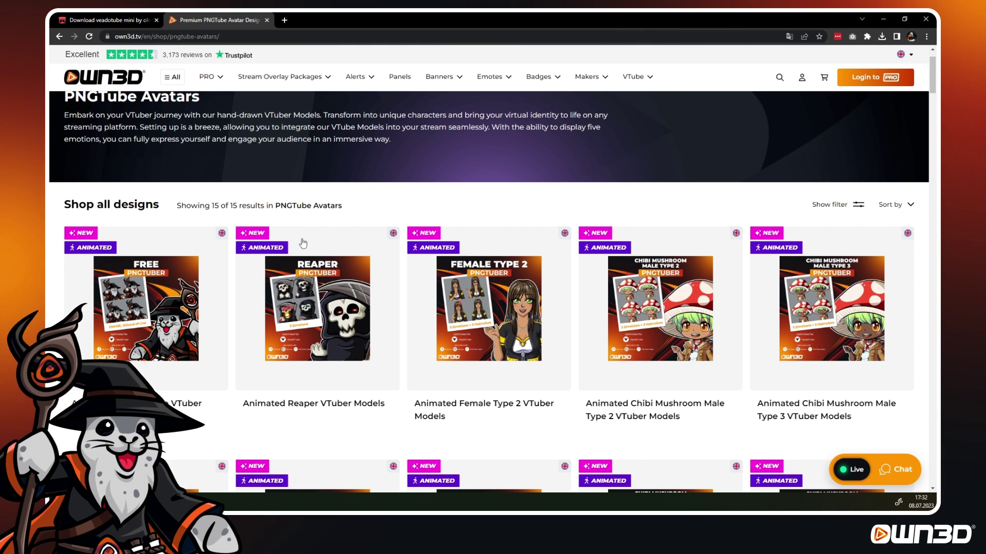
mouse_move(314, 294)
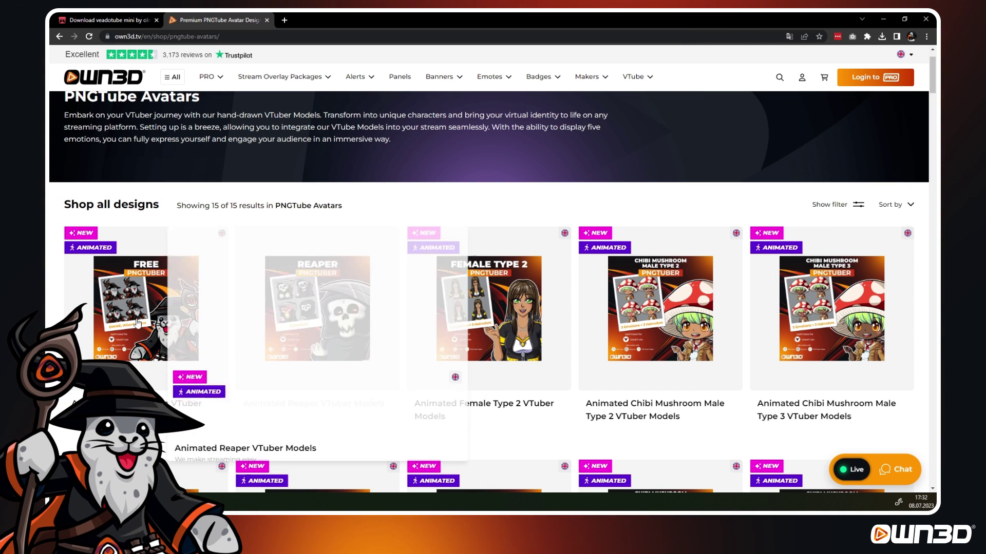
mouse_move(139, 309)
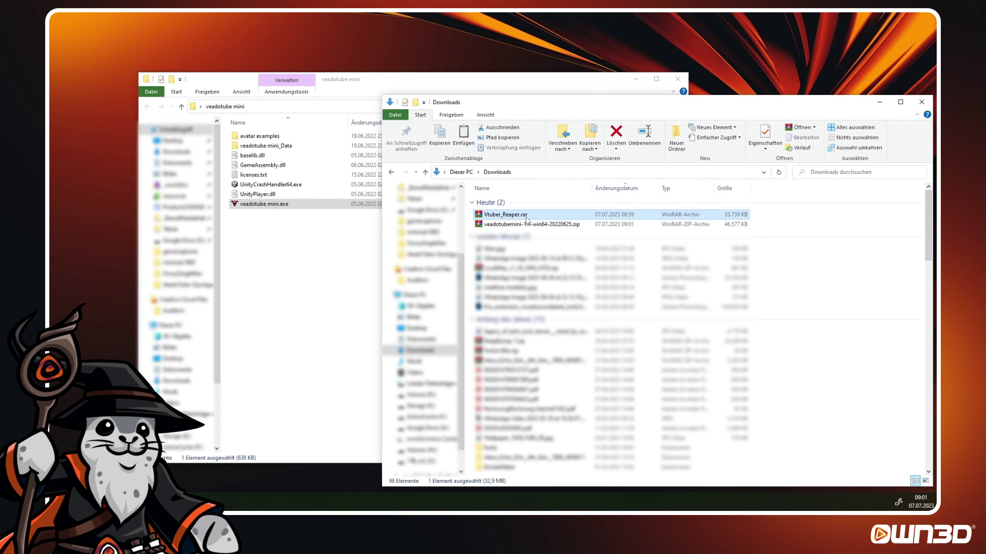
Extract all contents of Vtuber_Reaper.rar into a reaper folder inside the veadotube mini folder, and close the archive.
double_click(506, 213)
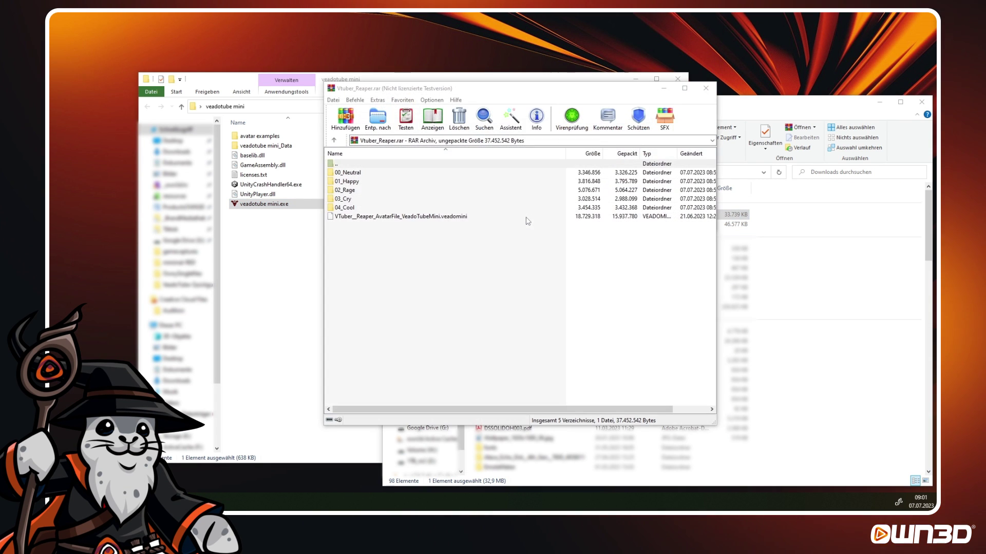
left_click_drag(493, 89, 539, 40)
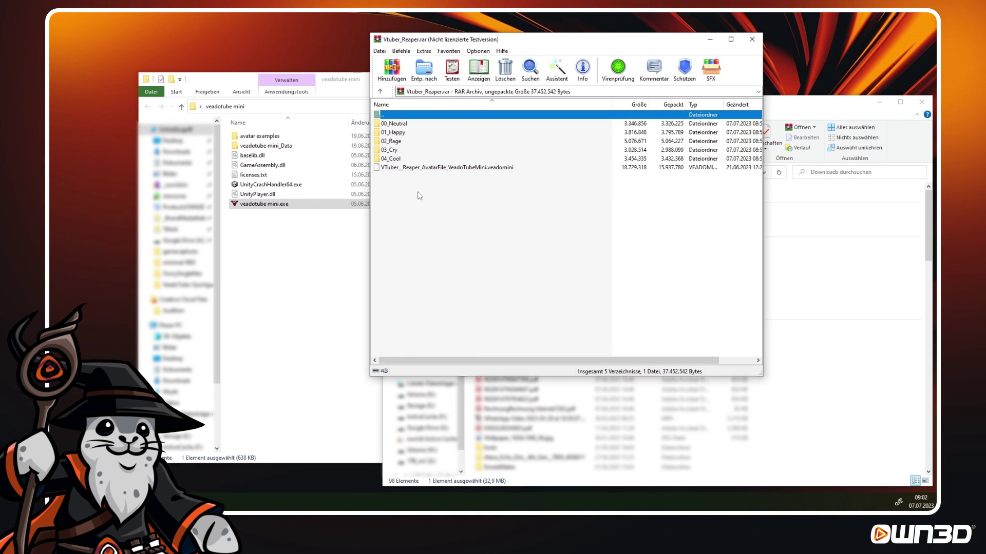
left_click_drag(420, 193, 407, 176)
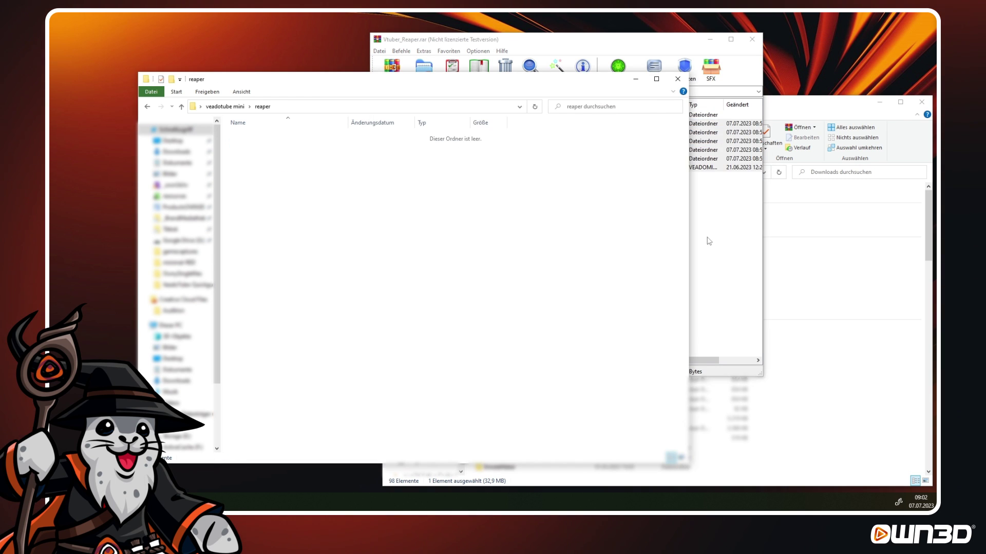
left_click(709, 241)
left_click_drag(419, 194, 380, 192)
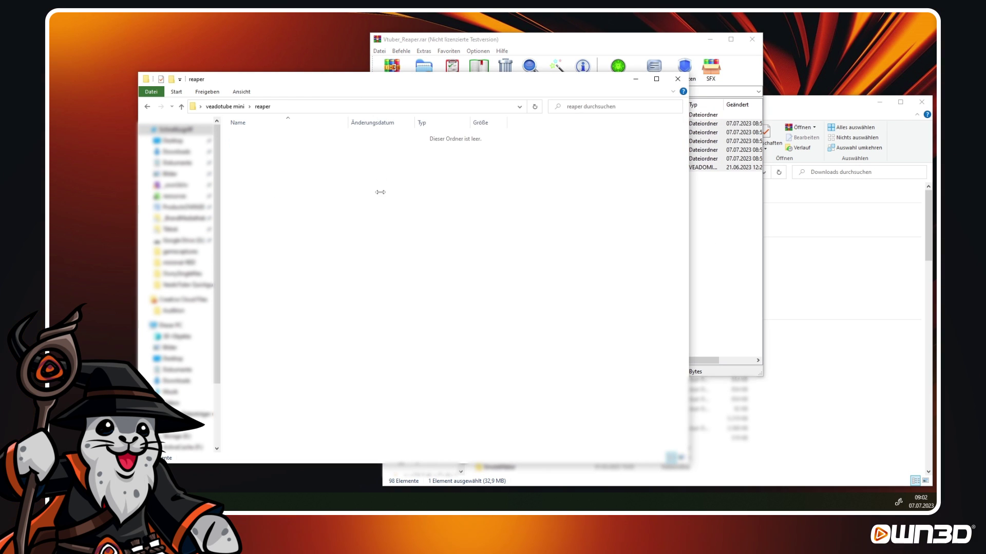
left_click(753, 39)
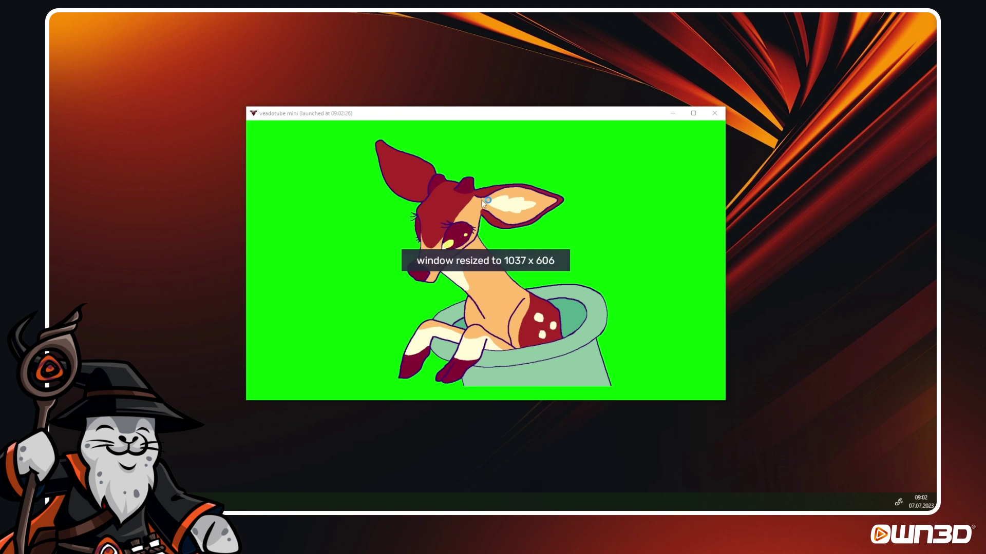
Load VTuber__Reaper_AvatarFile_VeadoTubeMini.veadomini from the reaper folder into veadotube mini.
left_click(262, 352)
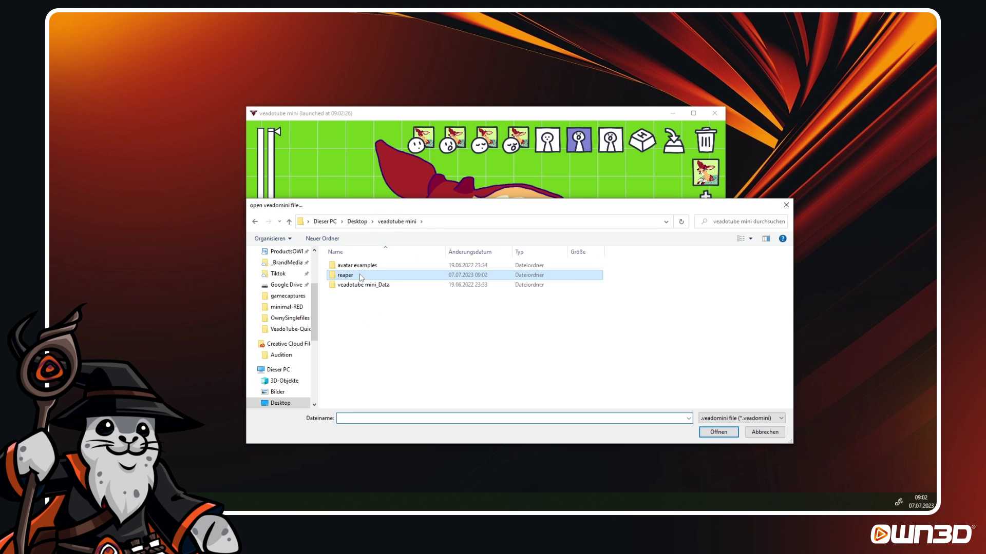
double_click(361, 276)
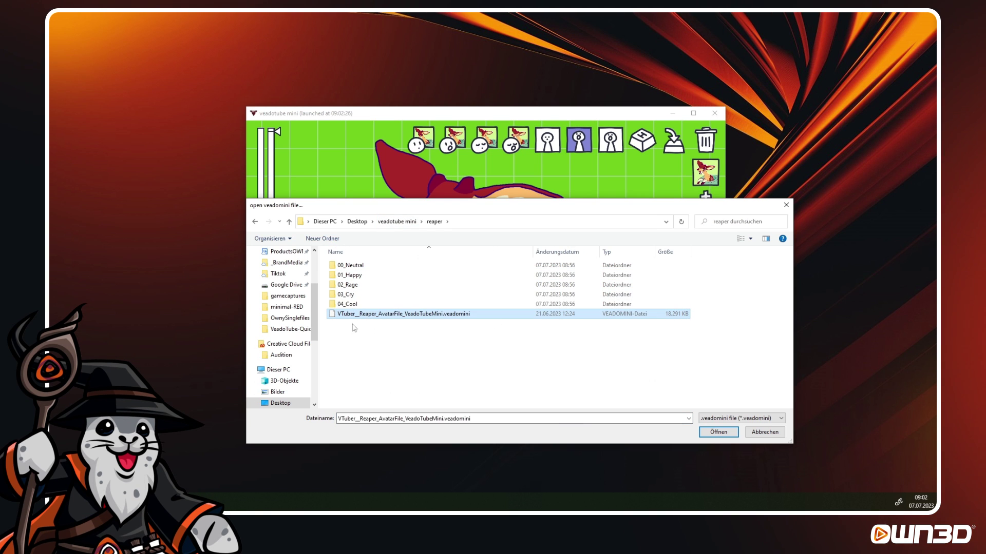
double_click(464, 314)
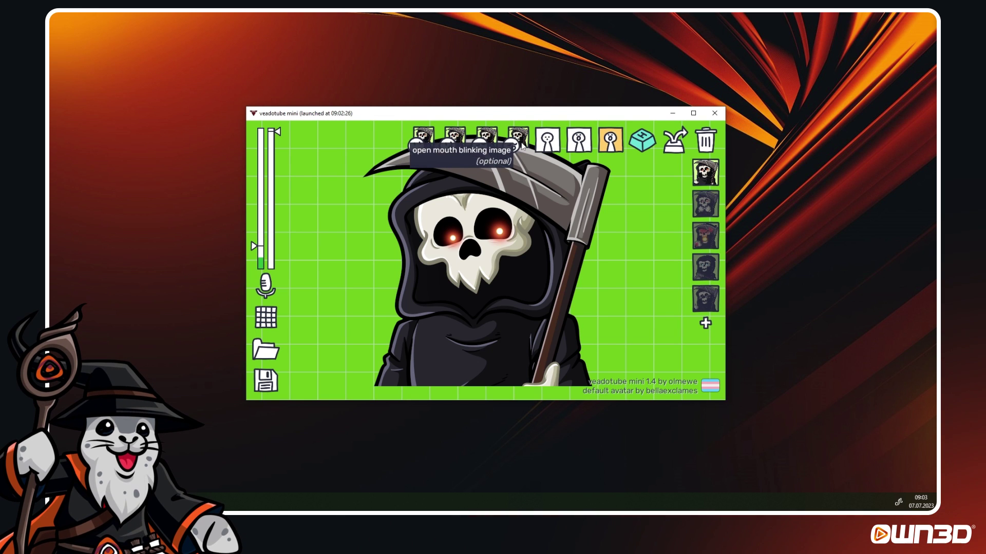
Look at the image choices for the closed mouth without changing it, and preview avatar states 2 to 5 before returning to state 1.
left_click(420, 148)
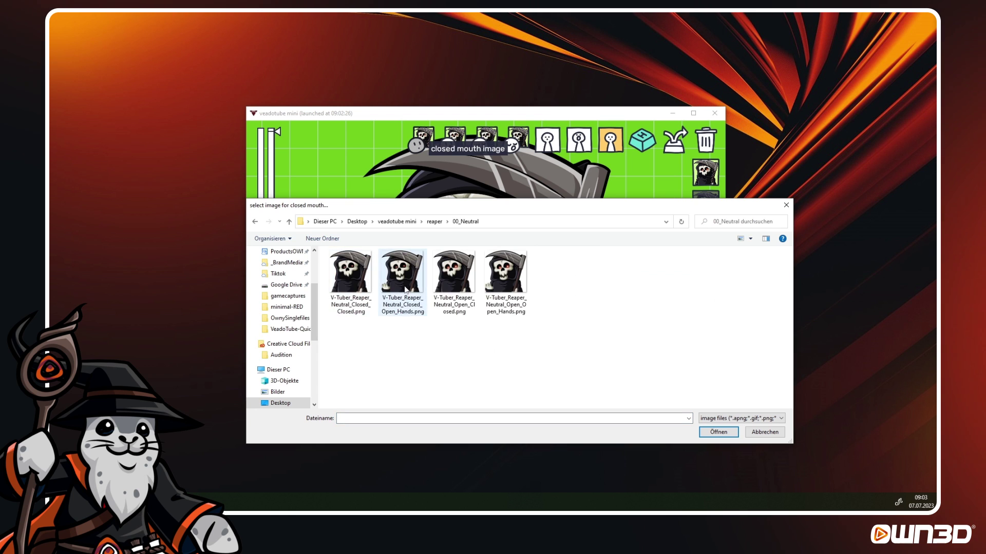
left_click(786, 205)
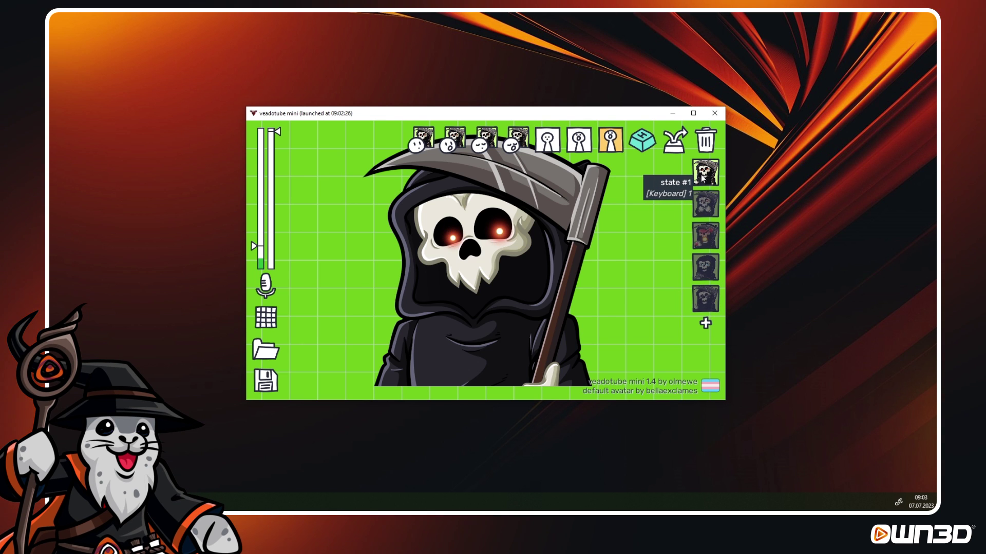
left_click(698, 205)
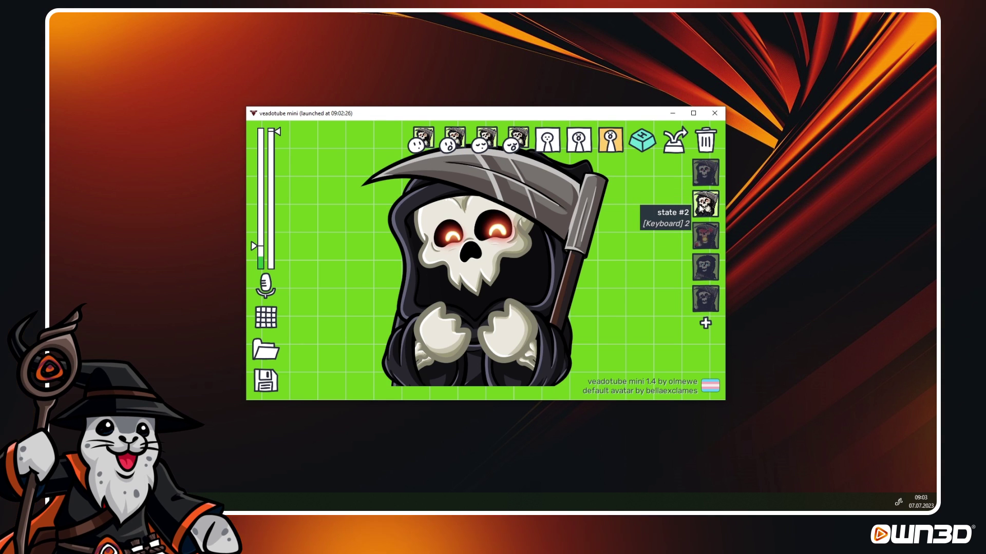
left_click(702, 235)
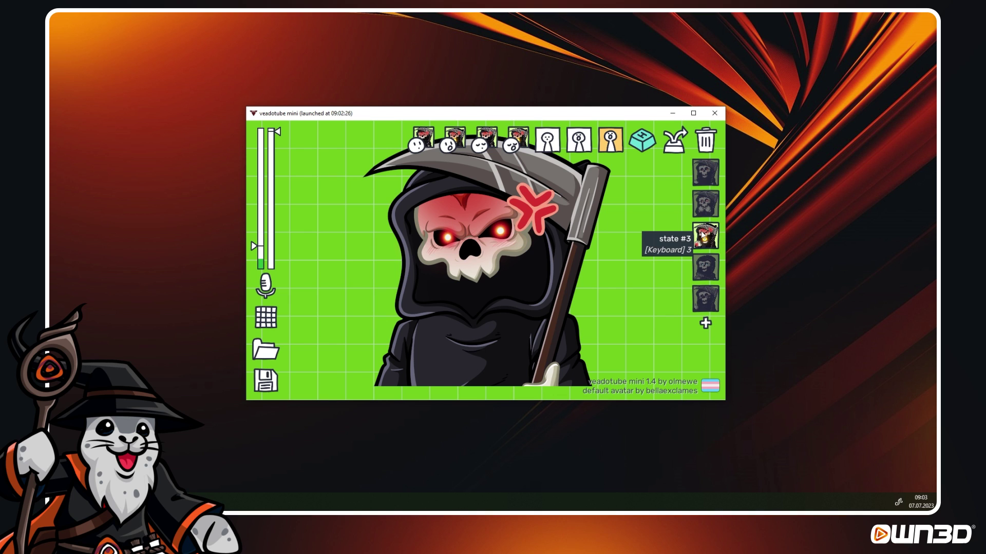
left_click(698, 269)
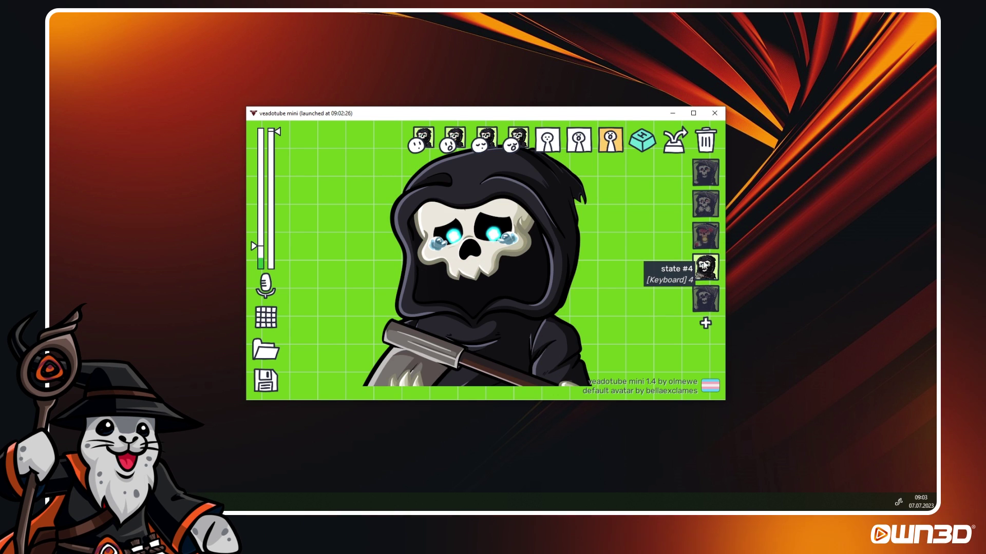
left_click(704, 303)
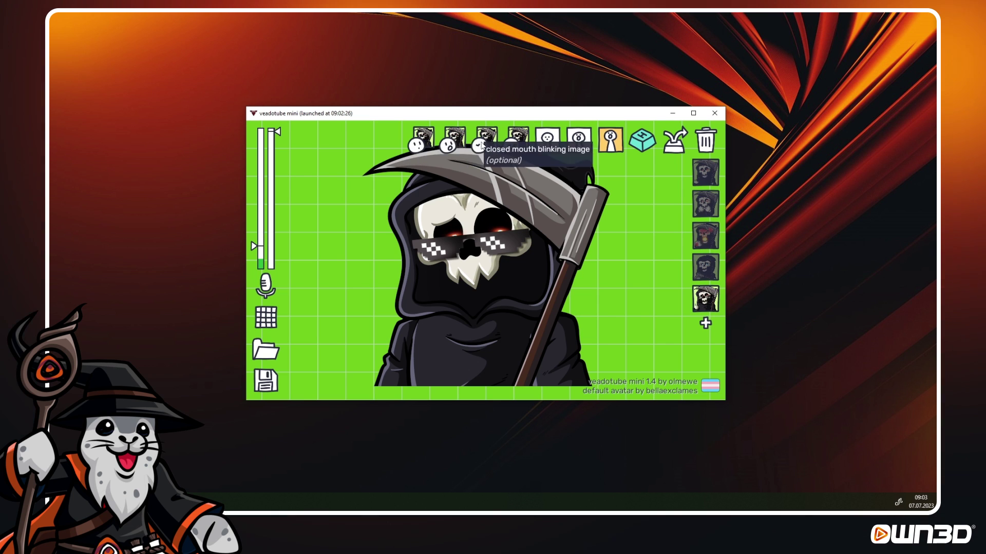
key("1")
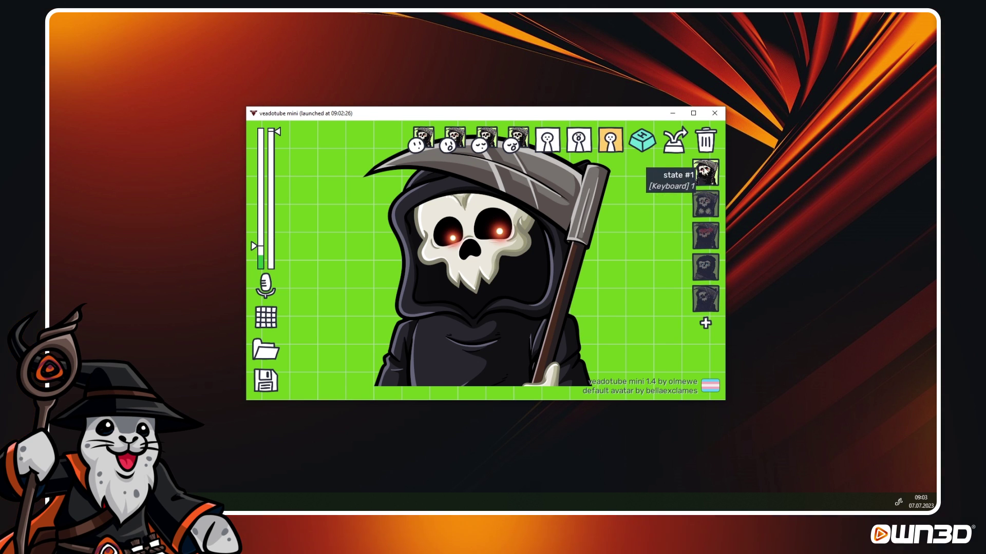
Assign keyboard hotkey 1 to the first avatar state and hotkey 2 to the second state.
left_click(644, 147)
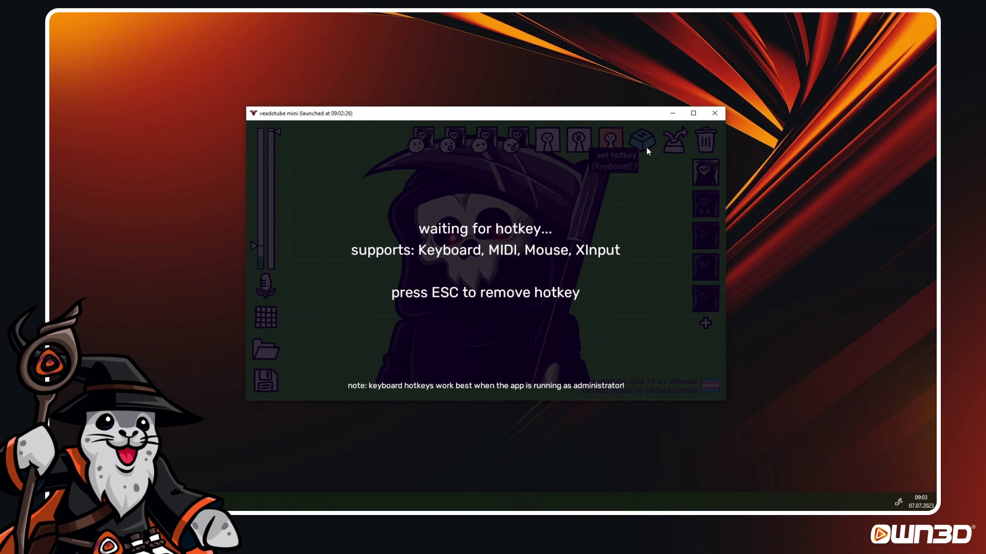
key("1")
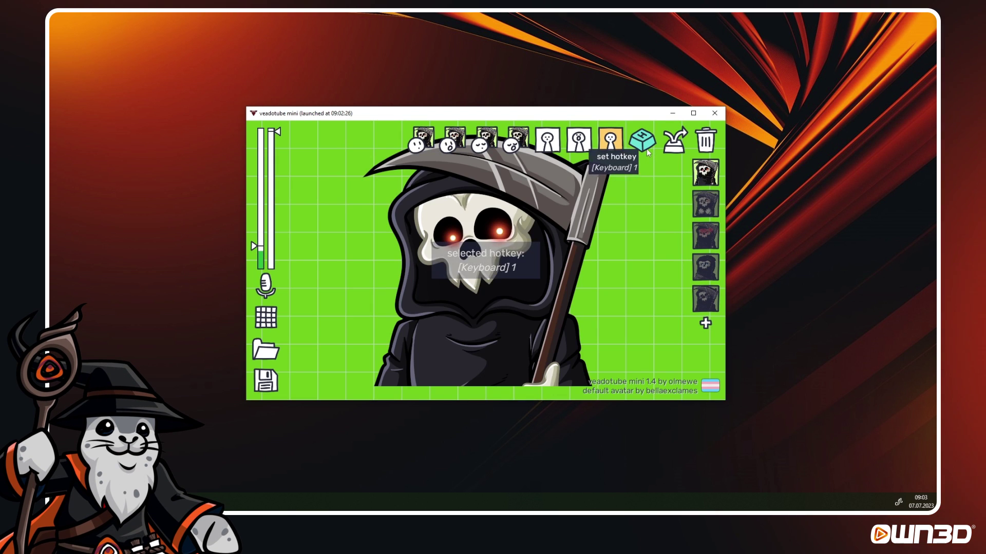
left_click(704, 204)
left_click(642, 140)
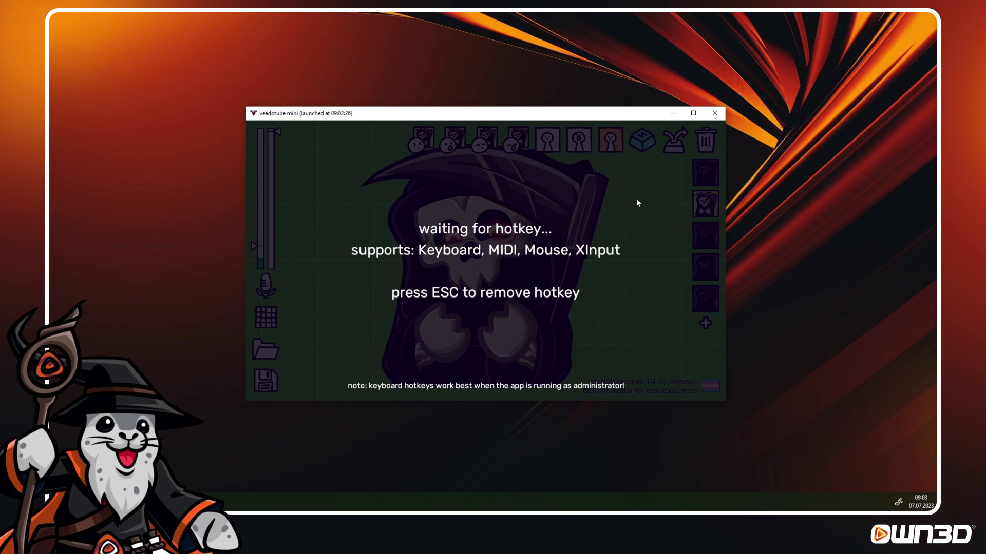
key("2")
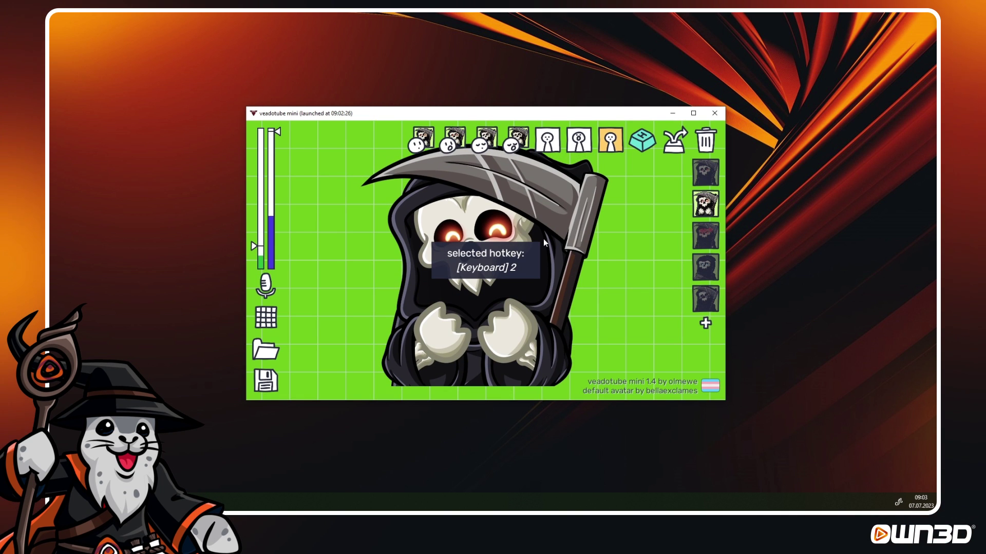
Assign keyboard hotkey 3 to the third avatar state.
left_click(703, 237)
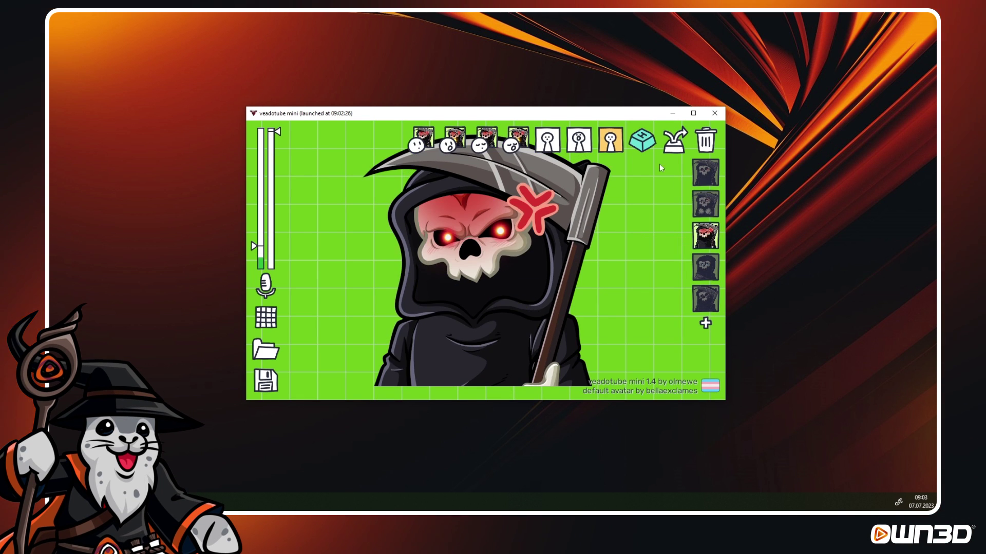
left_click(643, 140)
key("3")
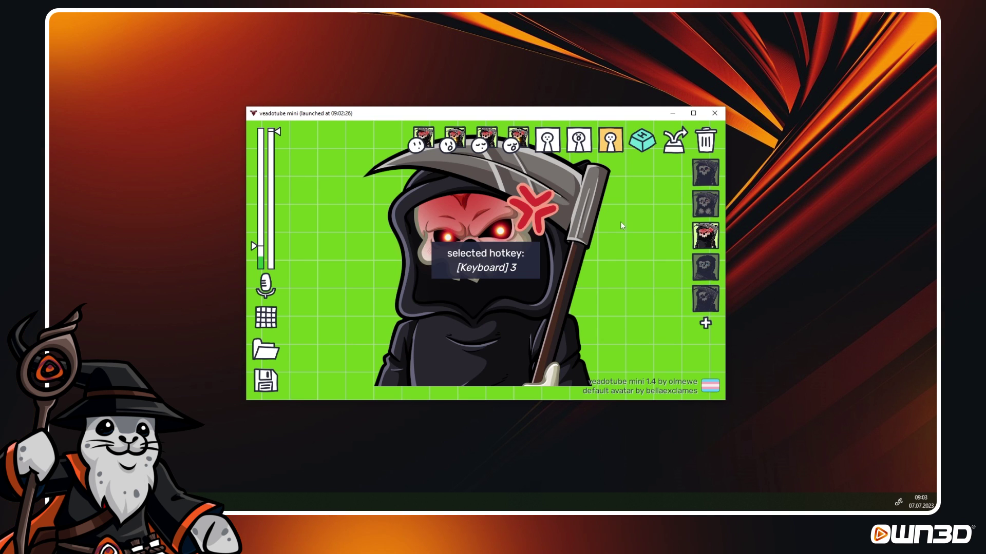
Test the keyboard hotkeys by switching repeatedly among avatar states 1 to 4, ending on state 1.
key("1")
key("2")
key("1")
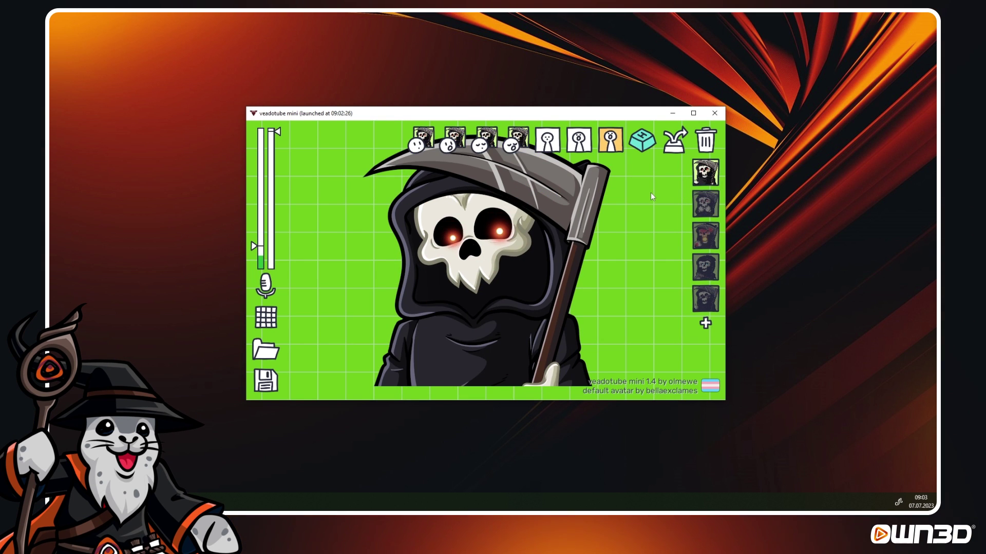
key("3")
key("1")
key("5")
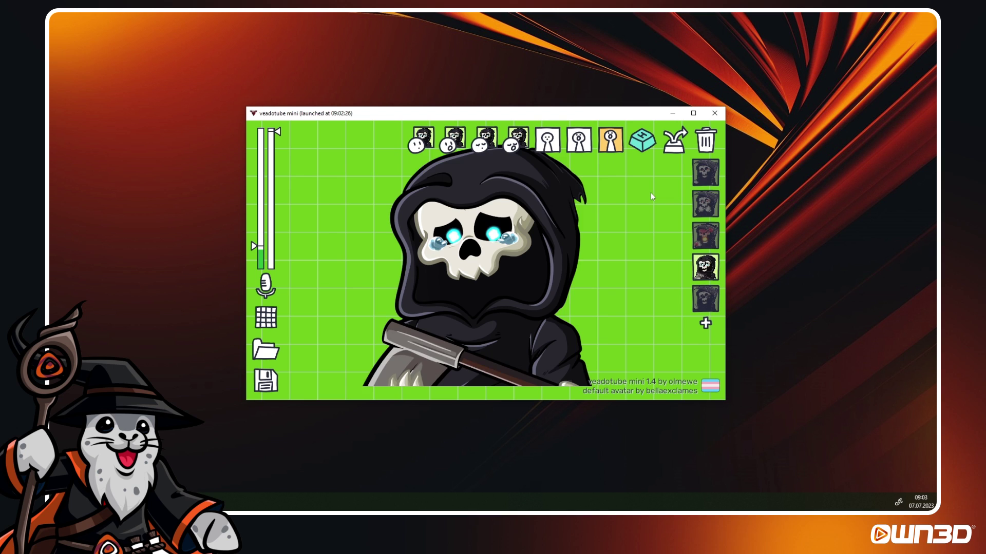
key("1")
key("3")
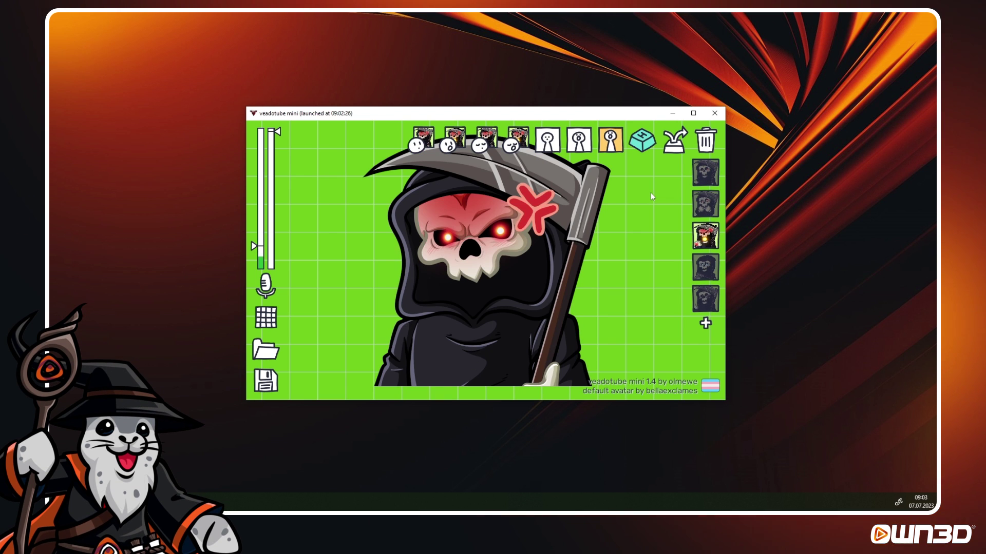
key("1")
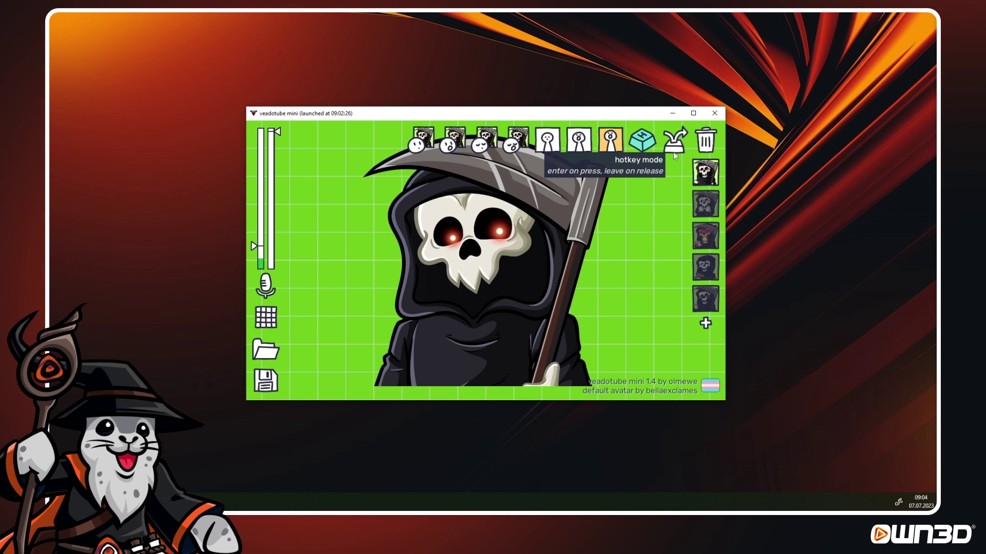
Check the second state's hotkey mode and try its hotkey from the first state.
left_click(699, 206)
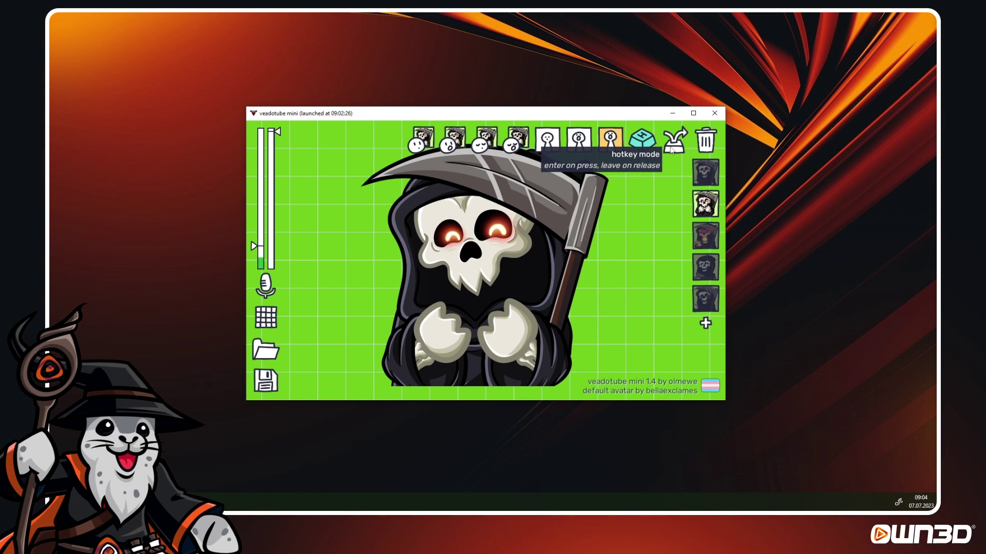
left_click(702, 175)
key("2")
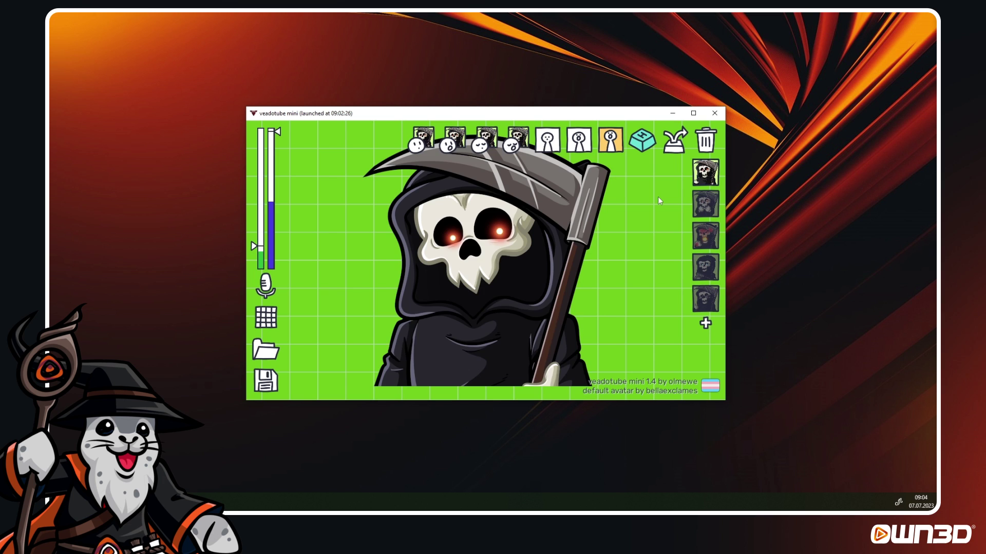
key("1")
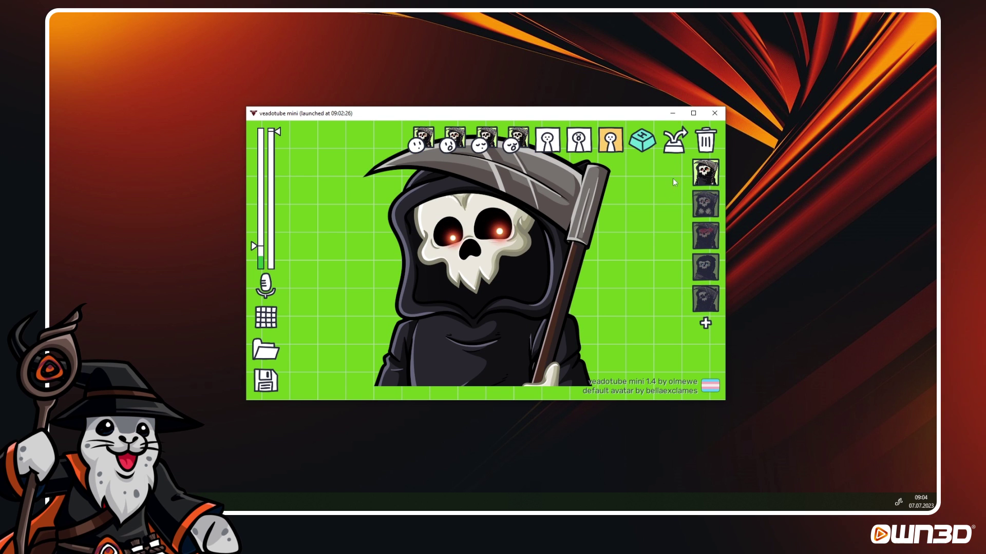
Set the second state's hotkey mode to enter on press, test hotkeys 1 and 2, and return to the first state.
left_click(696, 208)
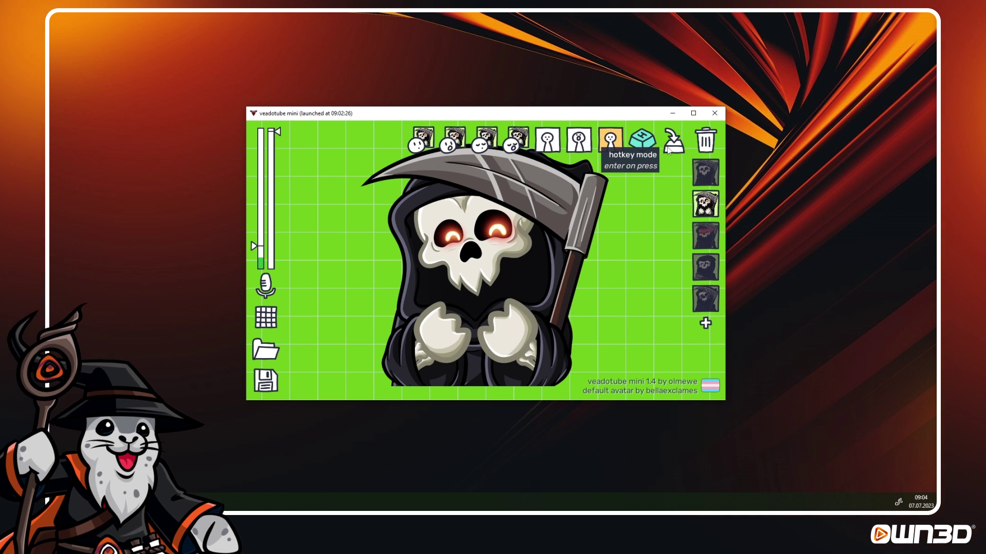
left_click(698, 176)
key("2")
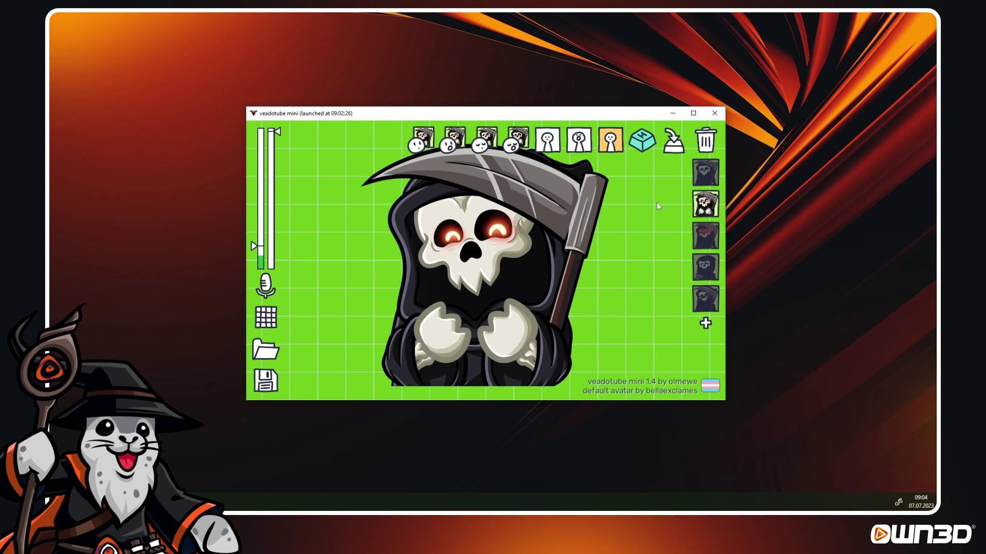
key("1")
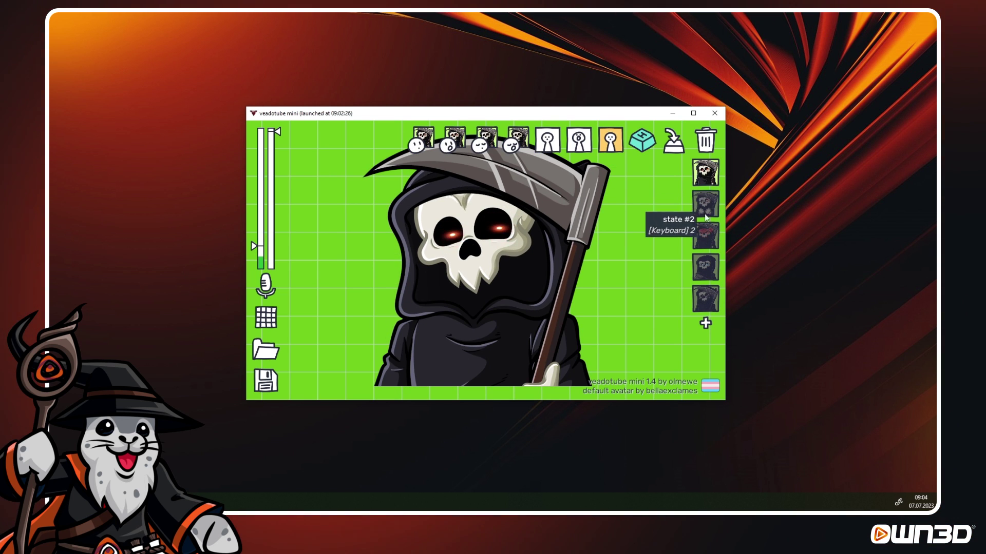
key("2")
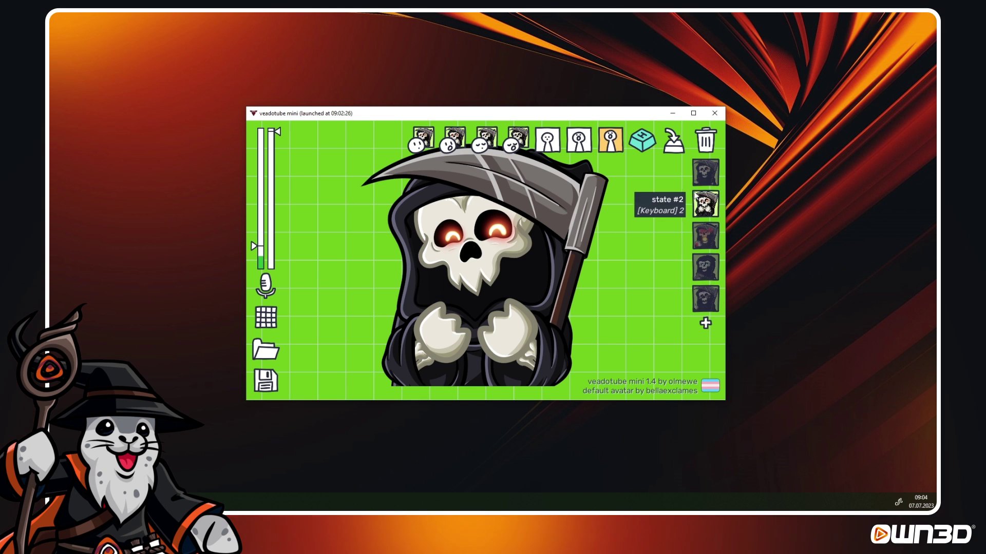
left_click(703, 182)
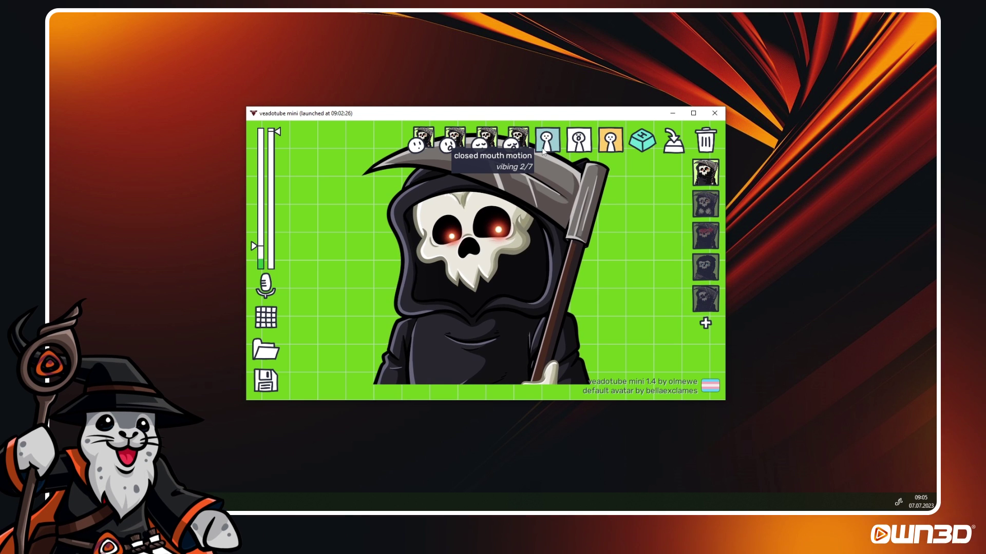
Preview the closed mouth motion options for the first state, cycling through vibing, shaking more and excited.
left_click(543, 150)
left_click(543, 150)
left_click(544, 149)
left_click(543, 150)
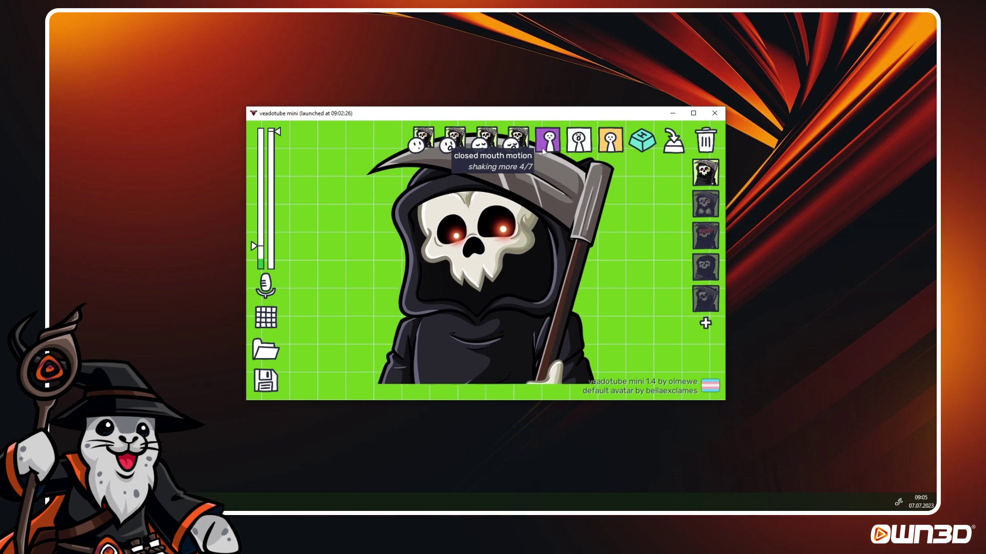
left_click(543, 149)
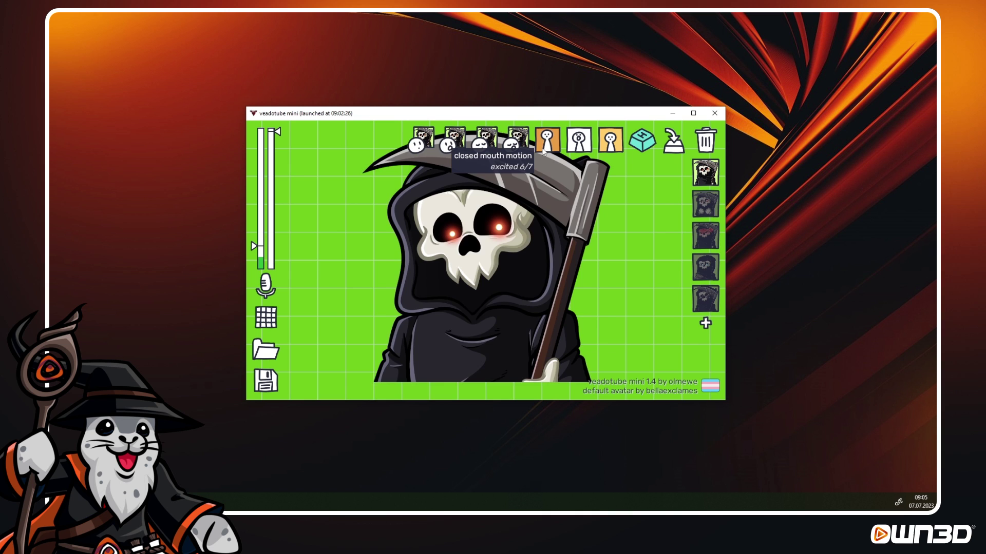
left_click(543, 150)
left_click(543, 150)
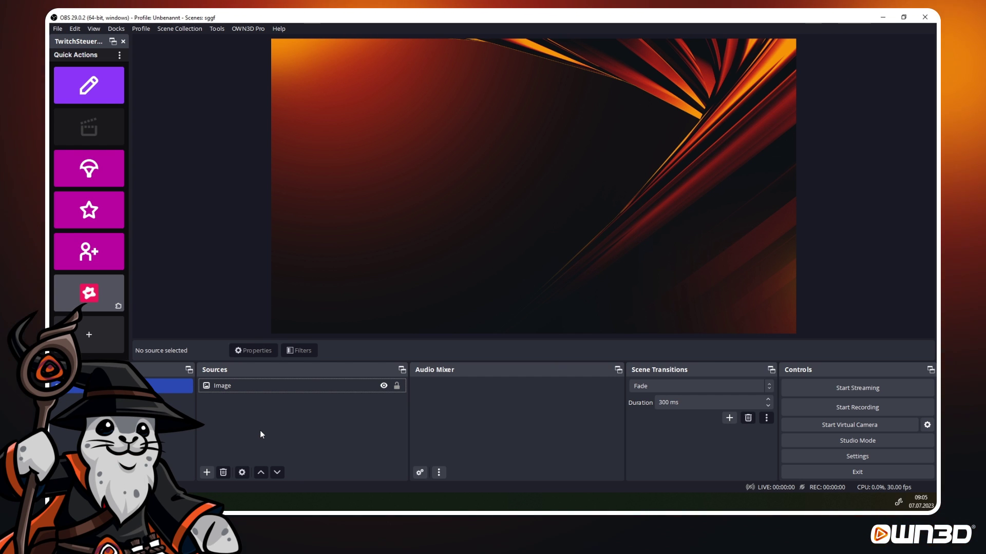
In OBS, add a new Window Capture source named PNGTuber.
left_click(208, 476)
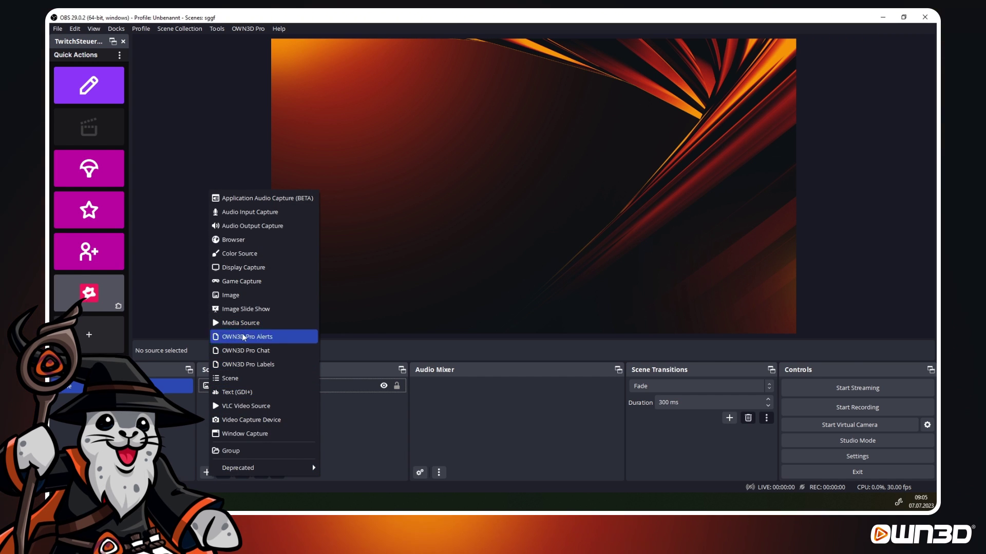
left_click(244, 434)
type("PNGTuber")
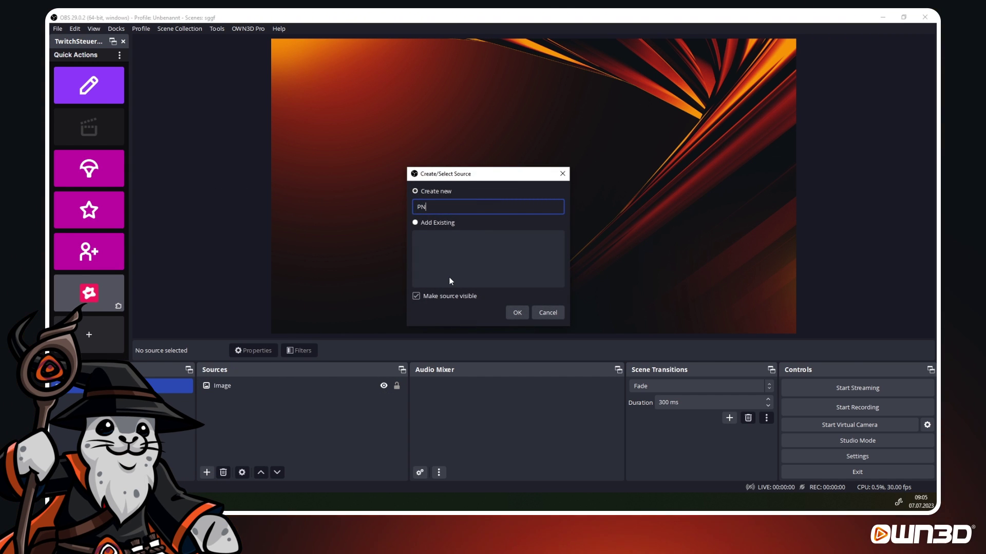
key("Return")
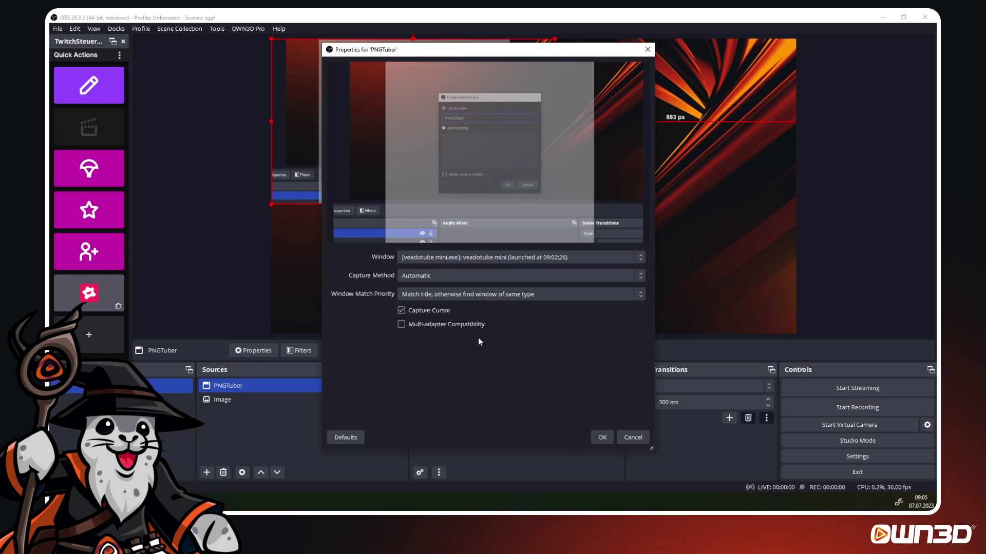
Capture the veadotube mini window with method Windows 10 (1903 and up) and match priority Window title must match.
left_click(488, 257)
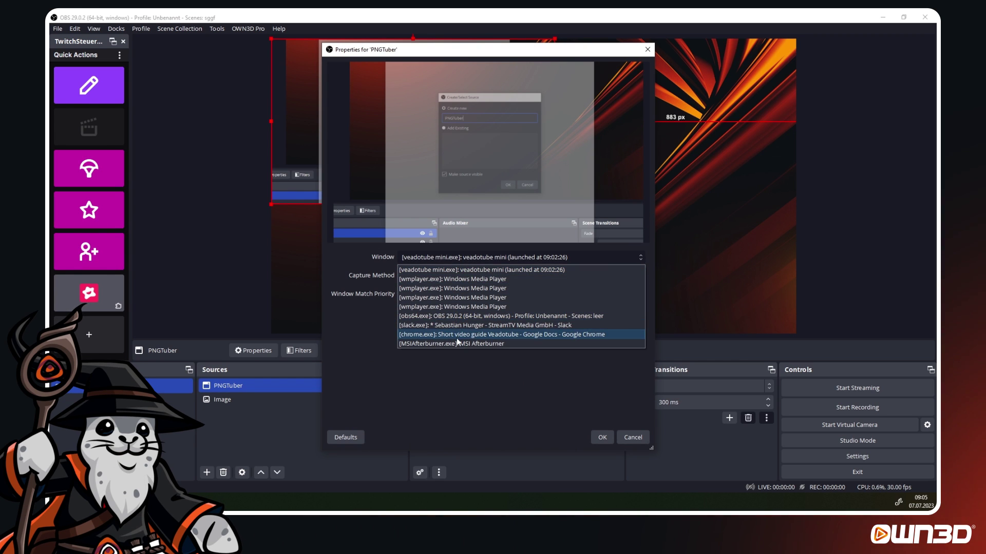
left_click(473, 269)
left_click(445, 275)
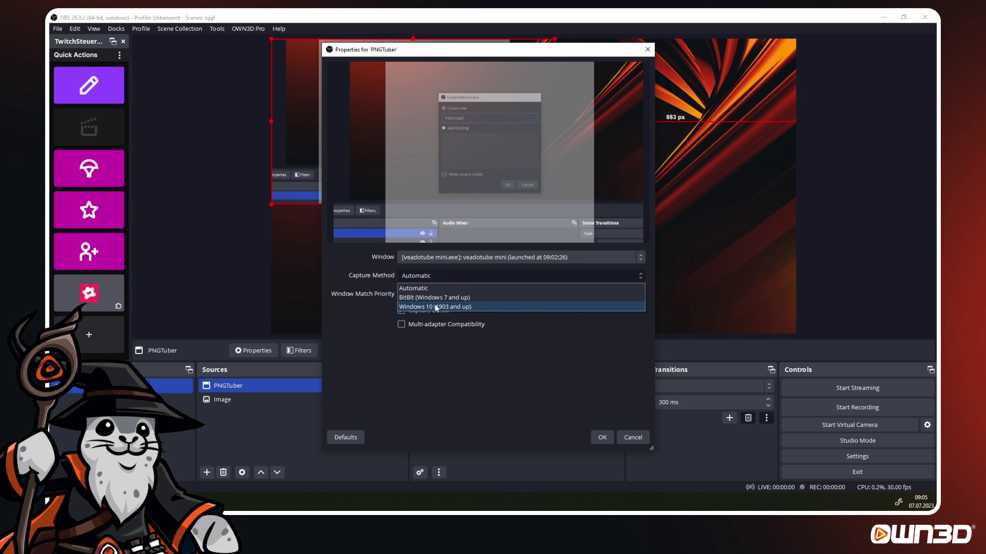
left_click(435, 306)
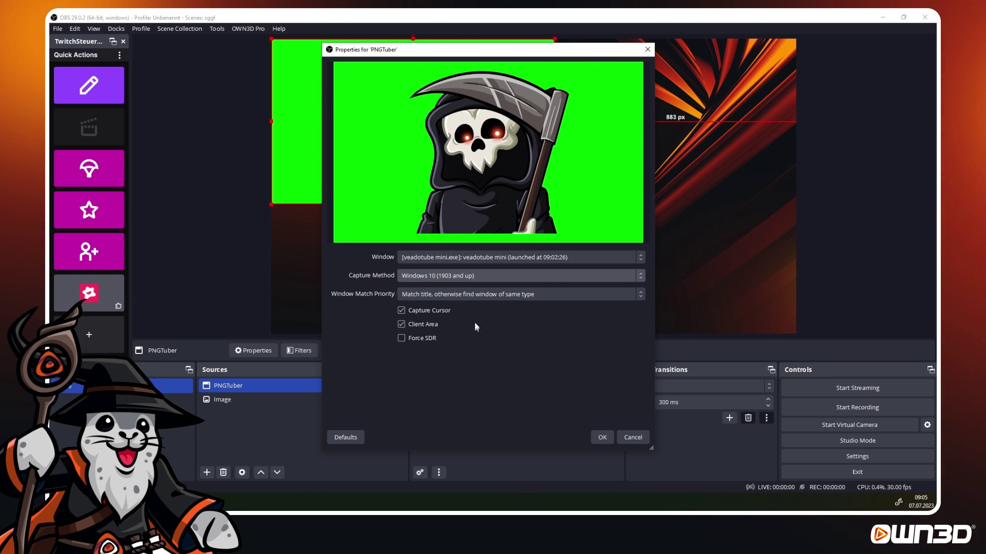
left_click(471, 294)
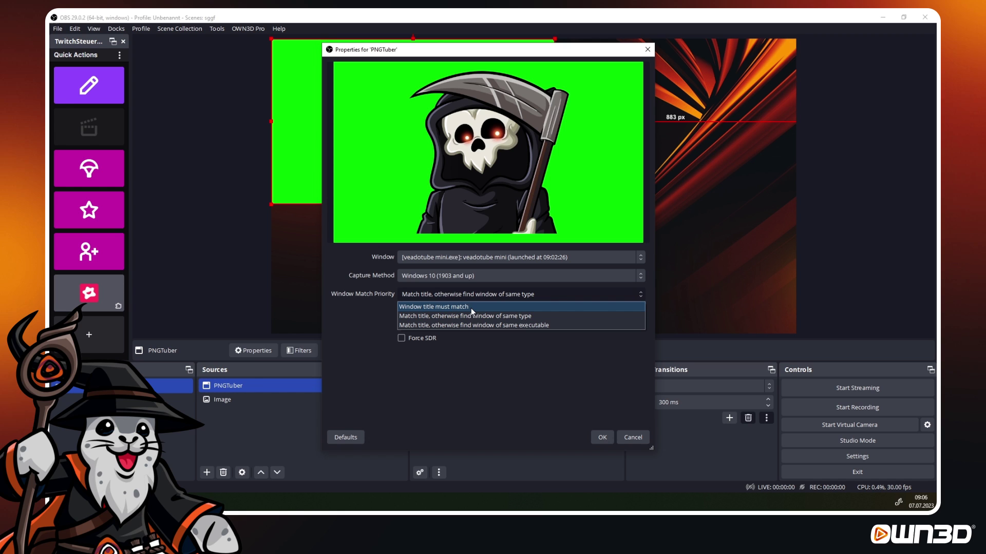
left_click(473, 306)
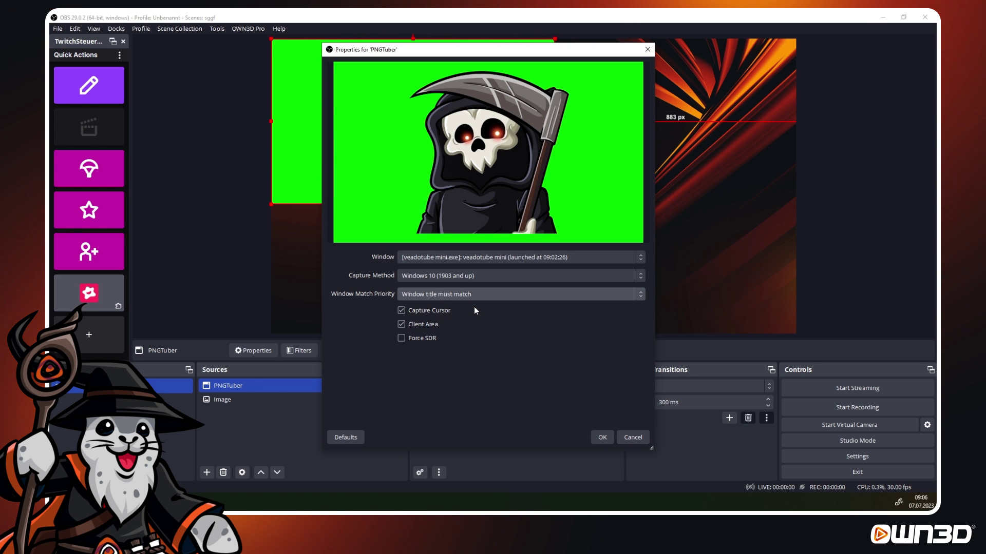
left_click(600, 438)
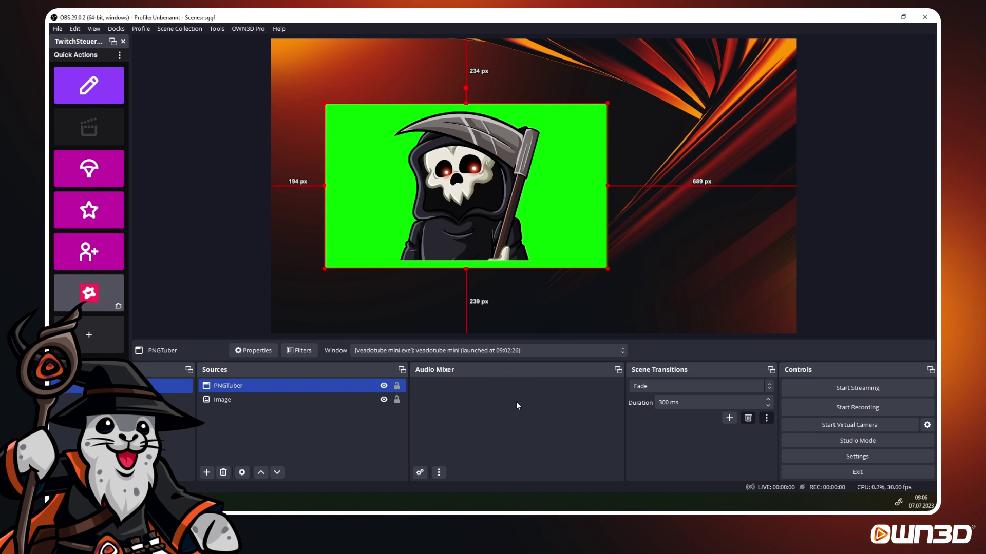
Add a Chroma Key filter with key color Green to PNGTuber, and move it about 158 px from the canvas's left edge and 91 px from the bottom.
right_click(251, 385)
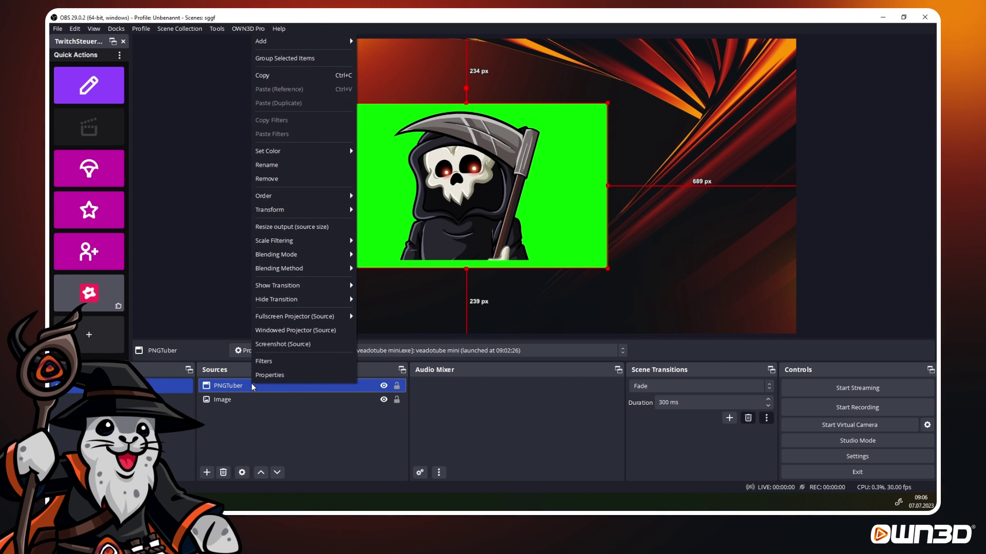
left_click(336, 361)
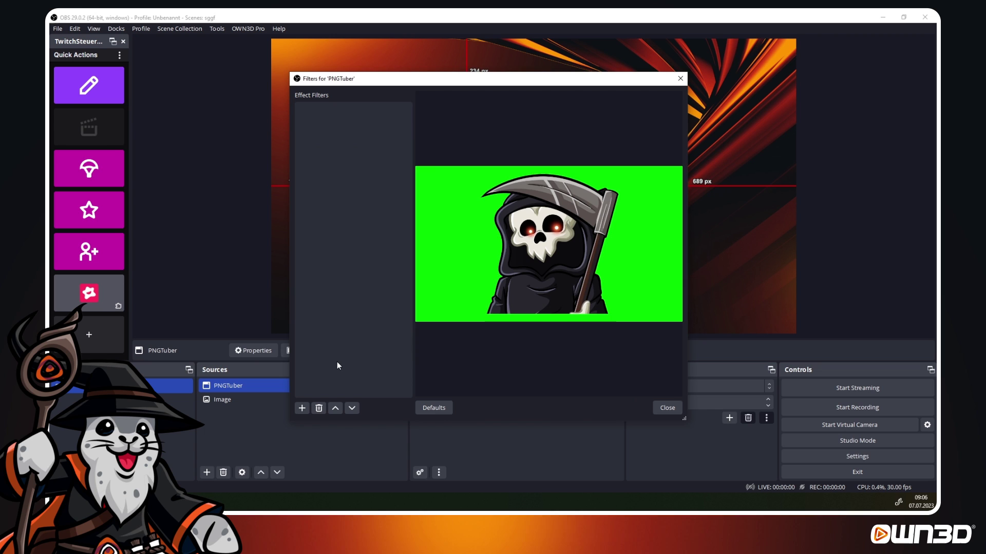
left_click(301, 409)
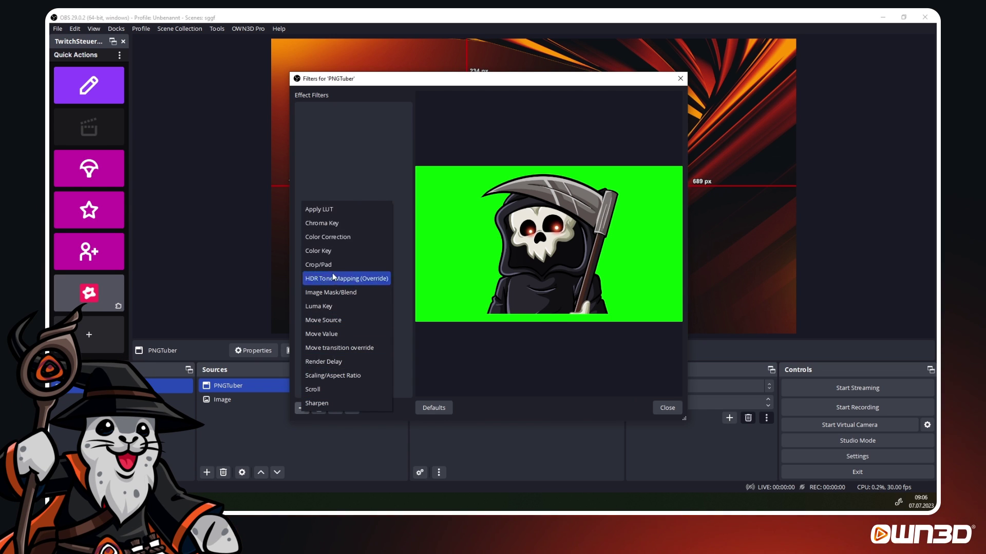
left_click(348, 223)
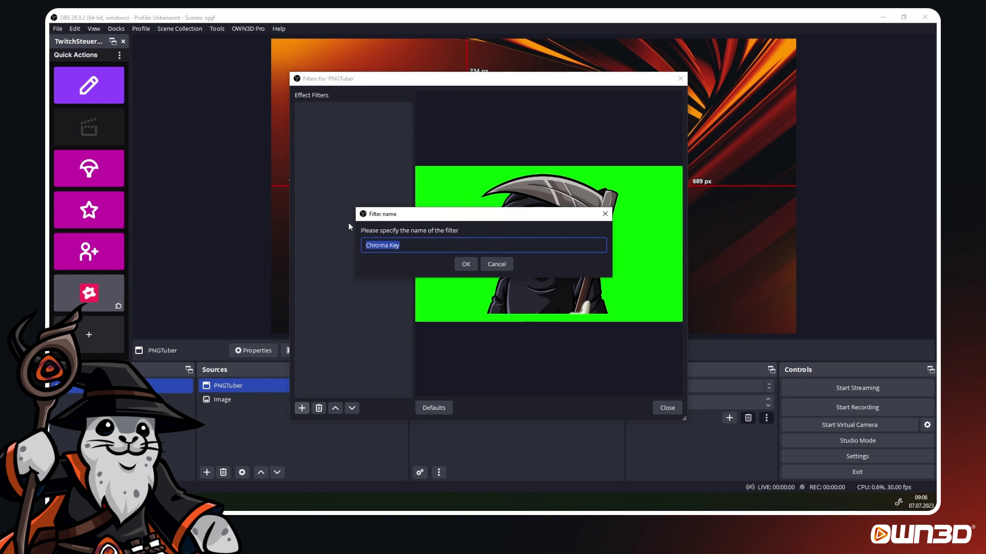
left_click(466, 265)
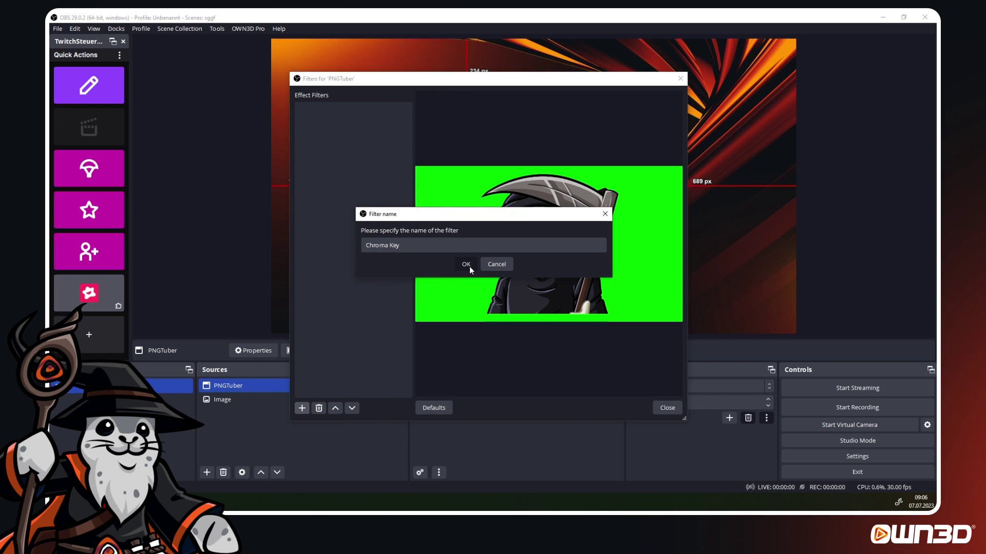
left_click(554, 208)
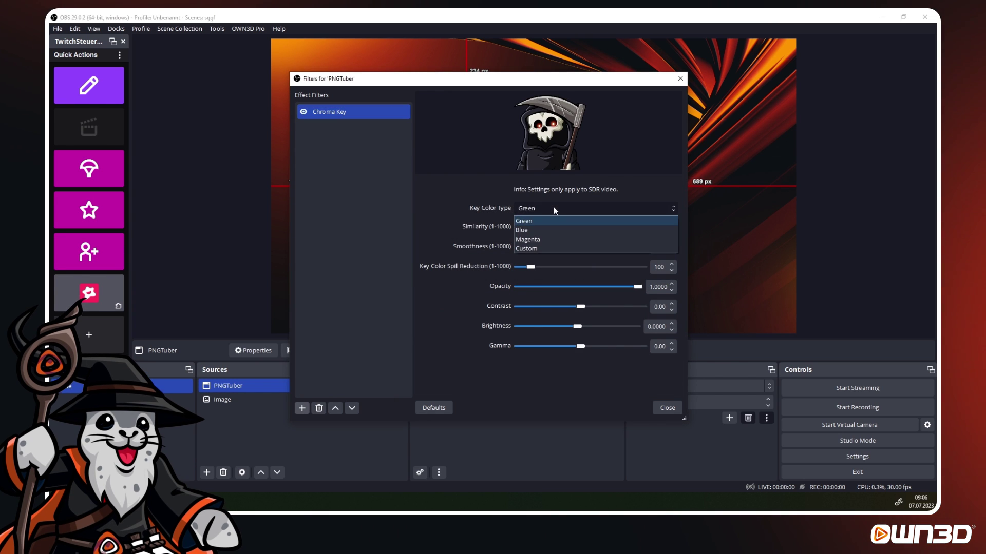
left_click(542, 222)
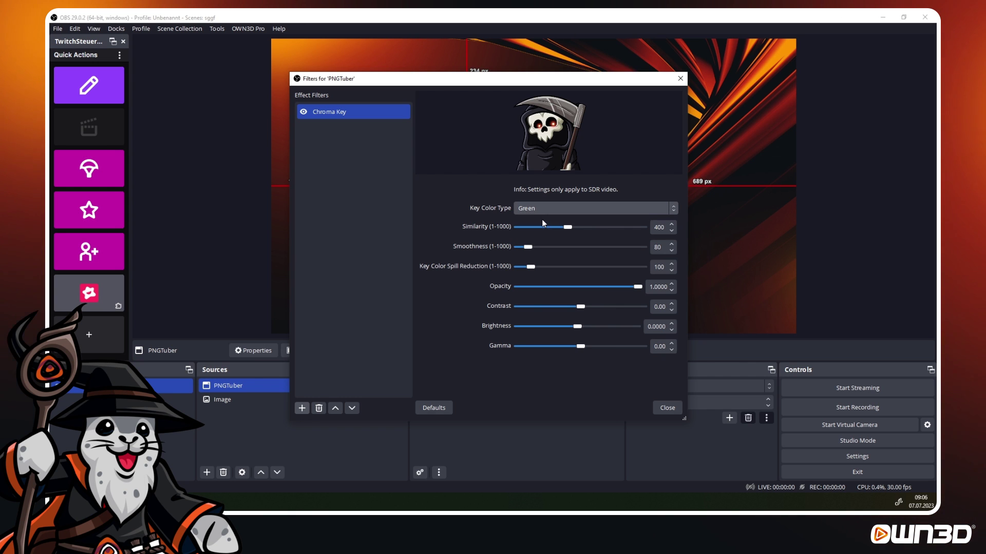
left_click(666, 408)
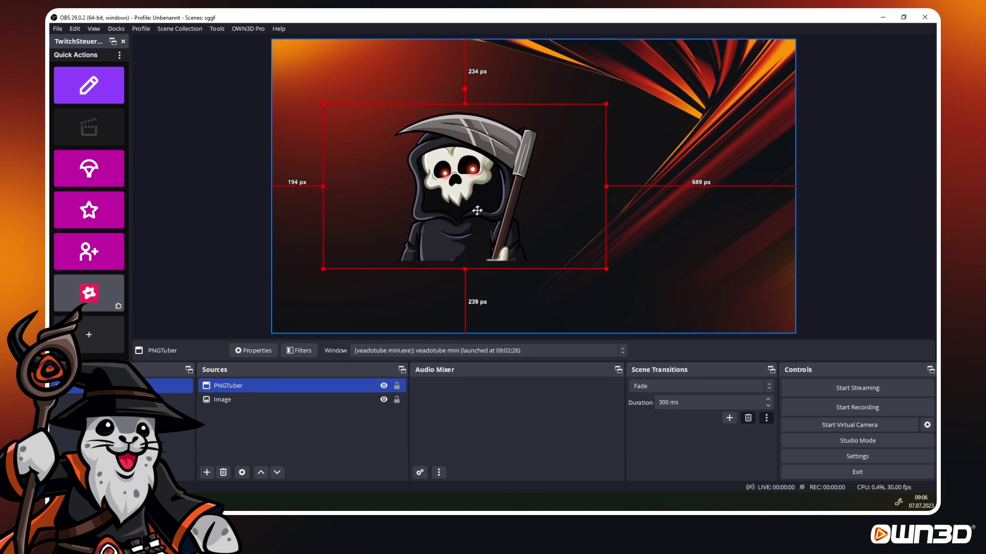
left_click_drag(429, 209, 459, 246)
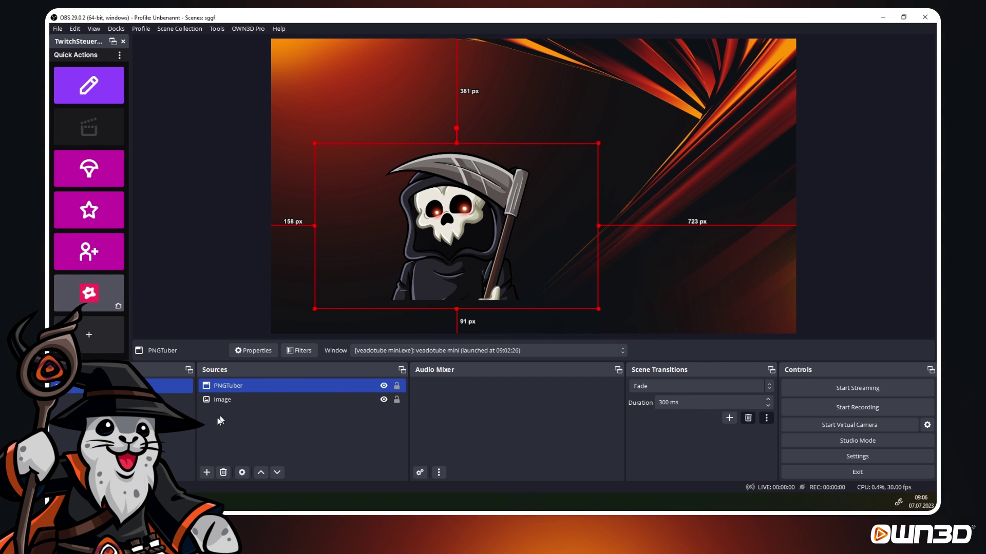
Switch to veadotube mini, cycle the background through pink and back to green, and hide the interface.
key("alt+Tab")
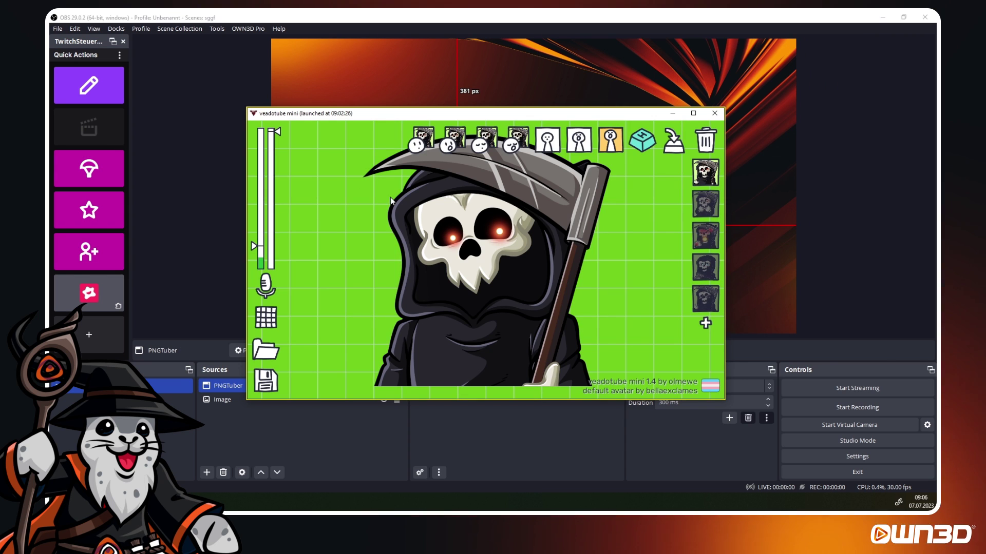
left_click(269, 325)
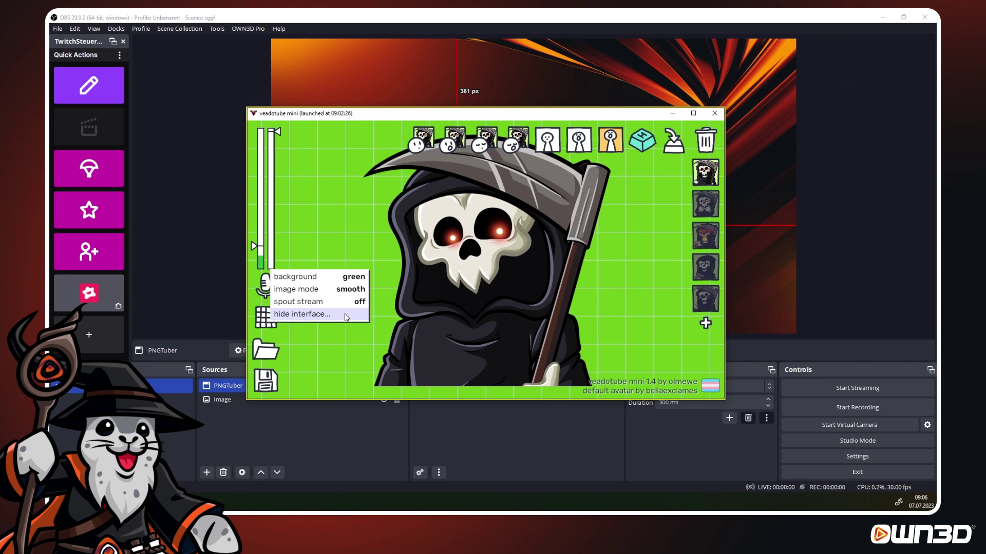
left_click(351, 282)
left_click(352, 282)
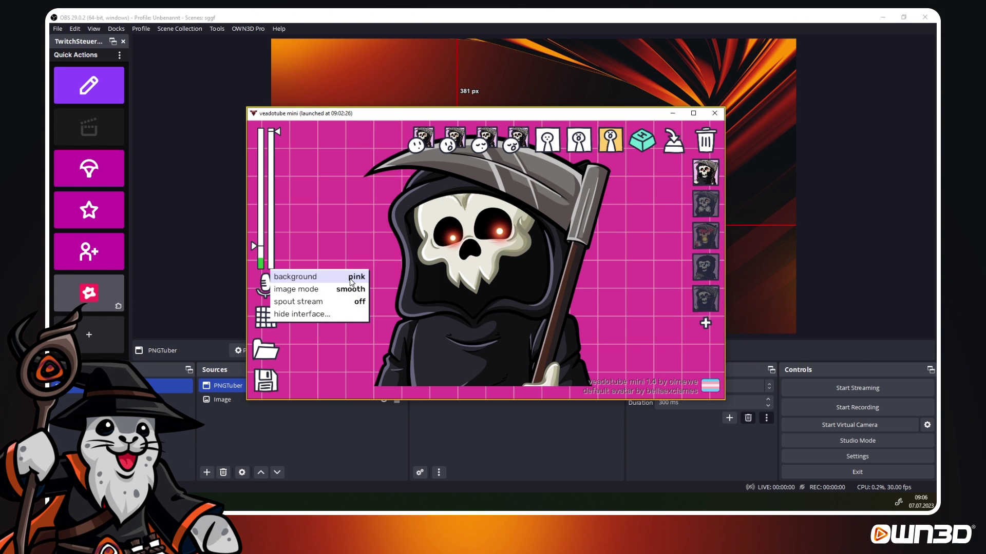
left_click(352, 282)
left_click(322, 282)
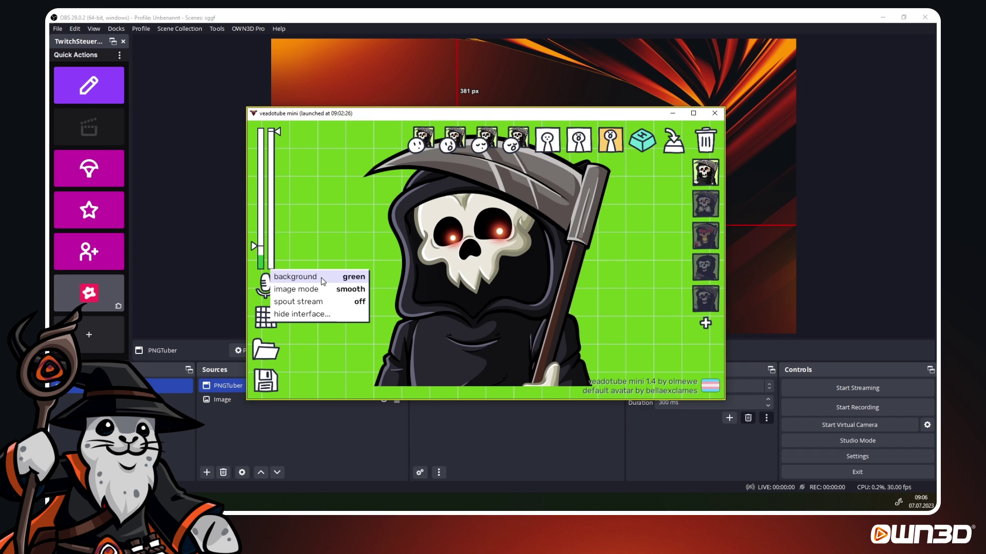
left_click(320, 314)
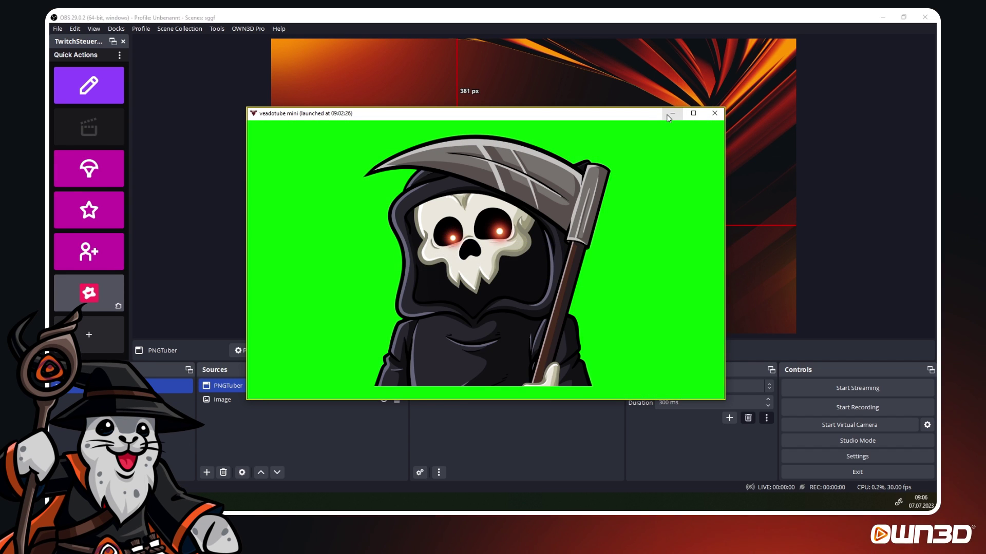
Minimize the veadotube mini window, restore it from the desktop, and return to OBS with no source selected.
left_click(672, 114)
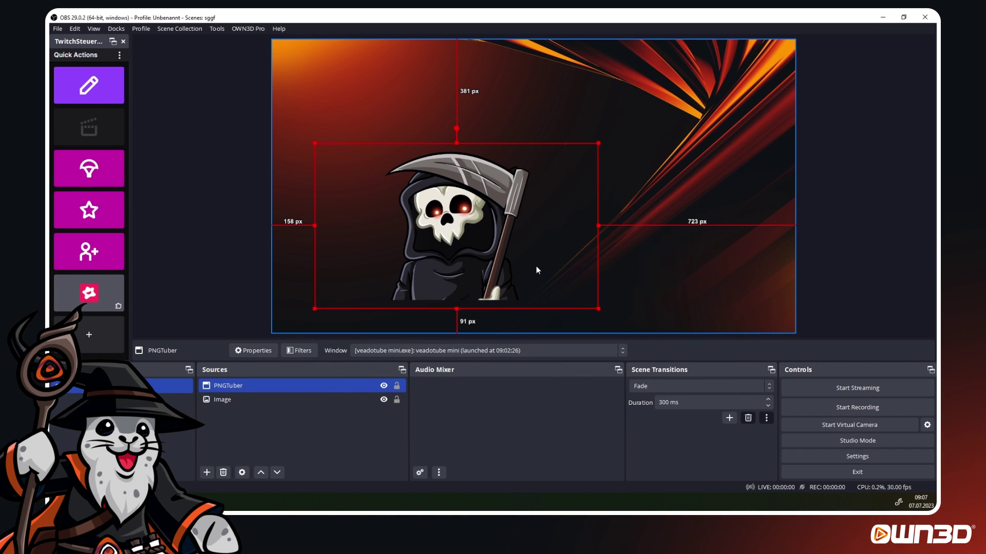
left_click(392, 331)
key("super+d")
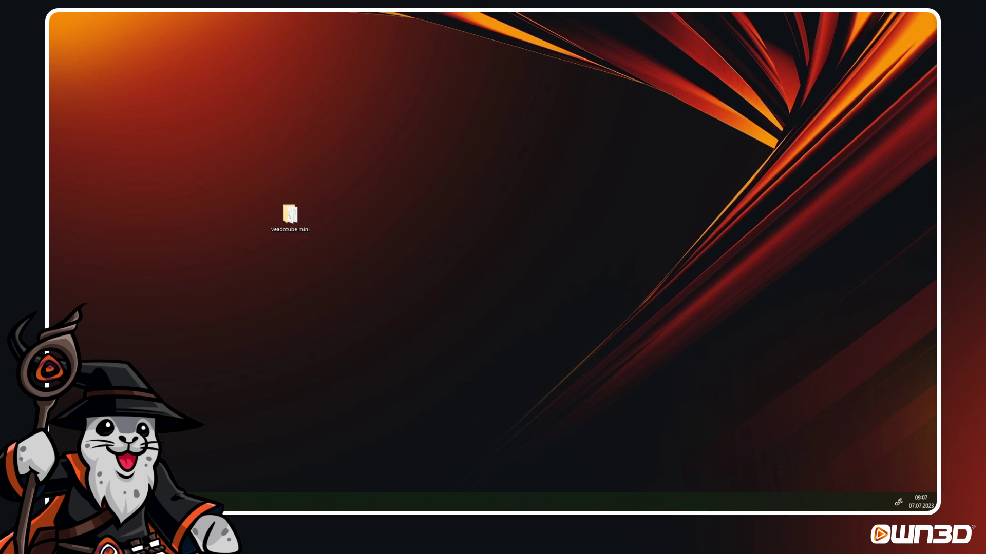
key("super+d")
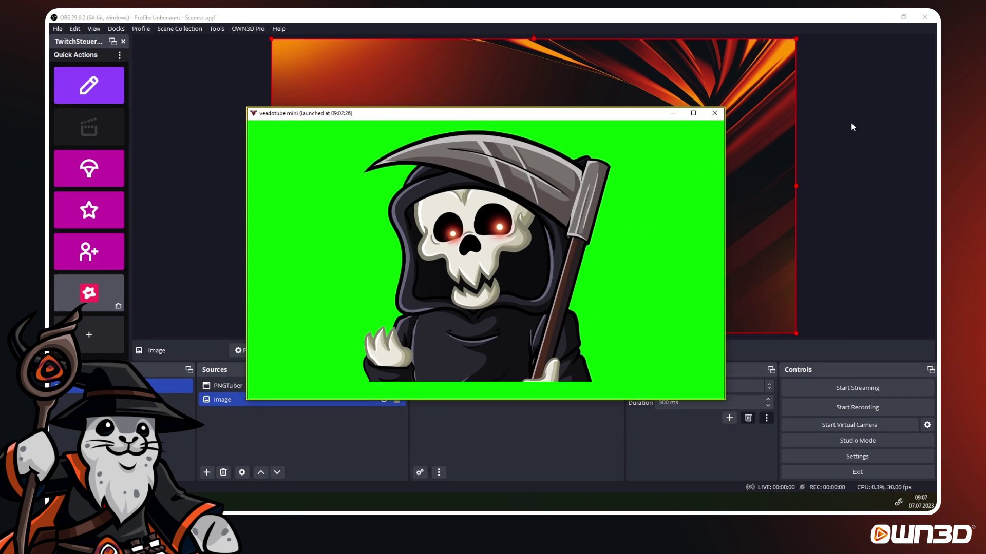
left_click(852, 124)
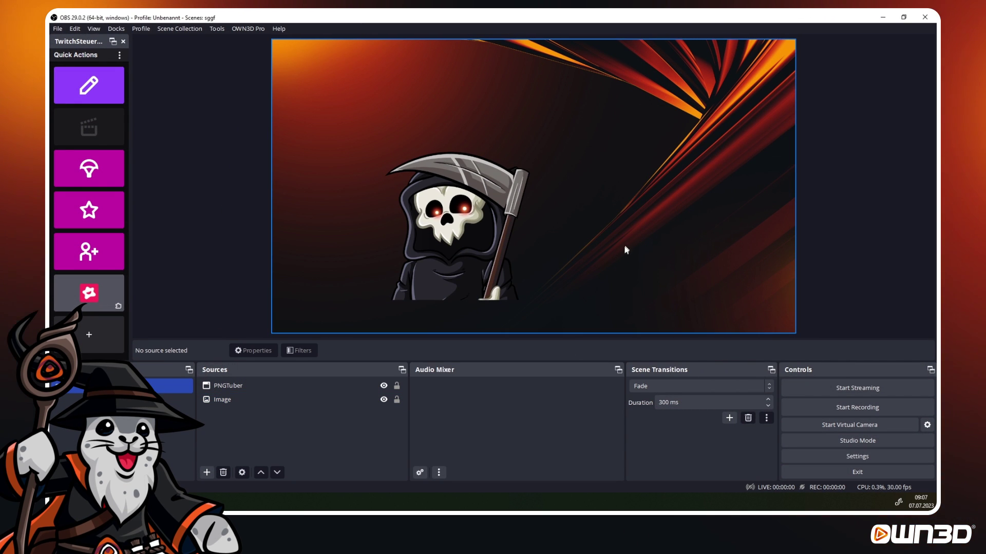